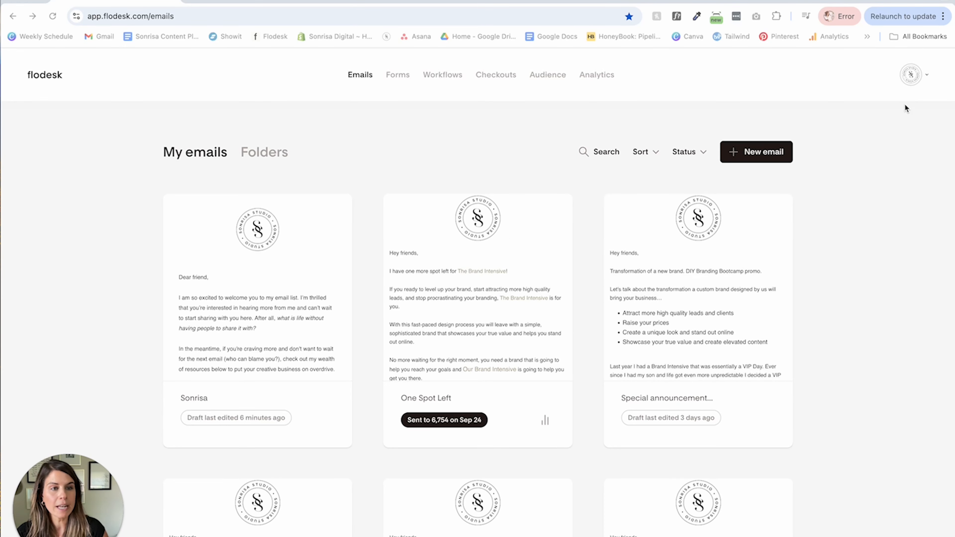
# - Open the account's Branding settings and review the logo, brand colors, fonts, company details, social links and Flodesk branding option
pyautogui.click(44, 75)
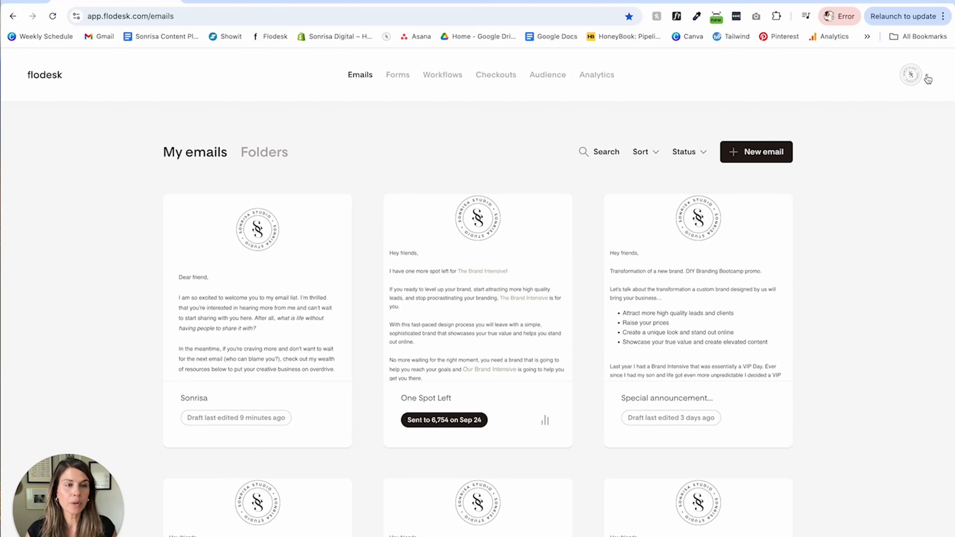
pyautogui.click(928, 78)
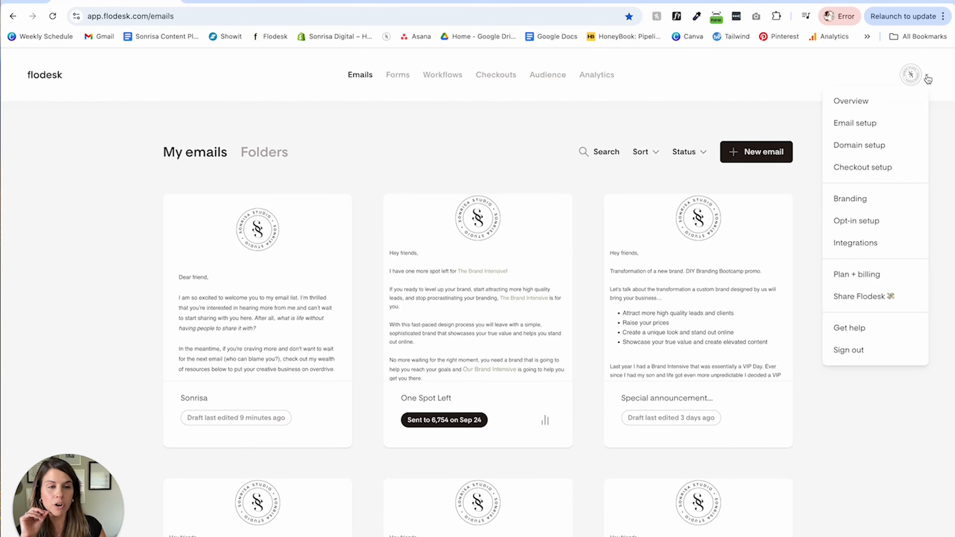
pyautogui.click(852, 207)
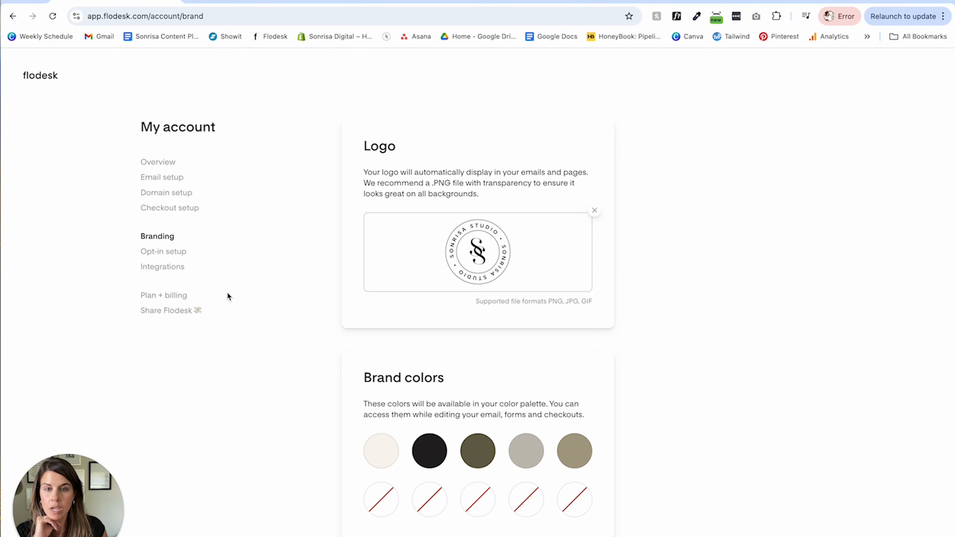
pyautogui.moveTo(466, 242)
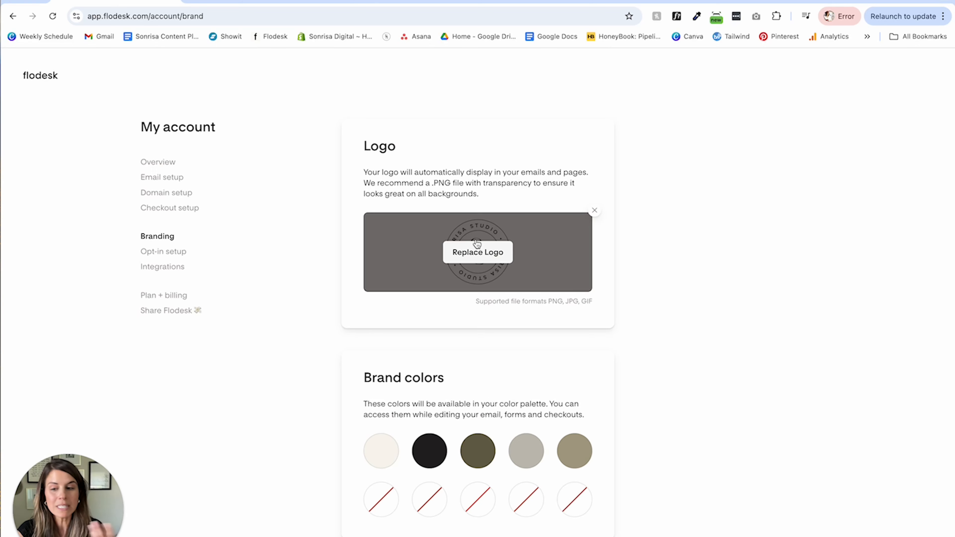
pyautogui.scroll(-3, 324, 365)
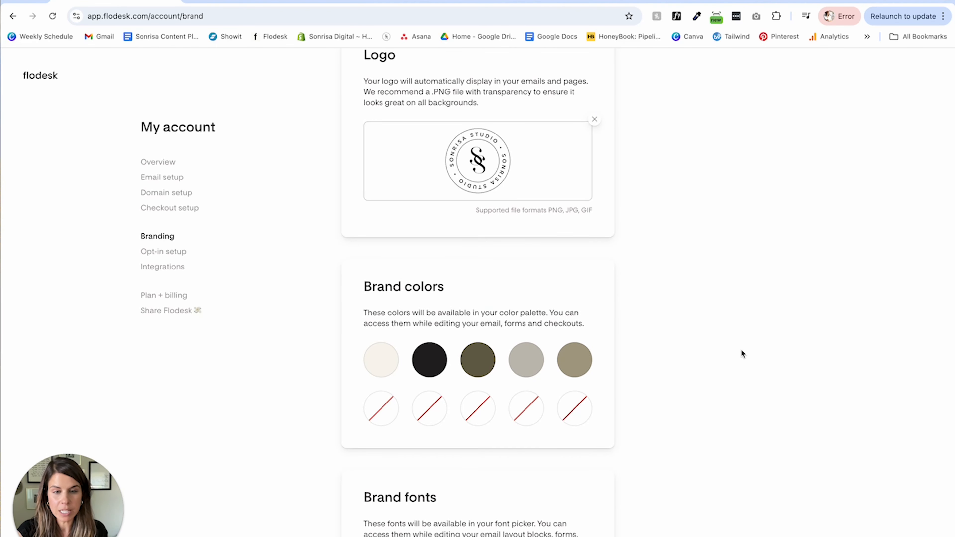
pyautogui.scroll(-10, 742, 352)
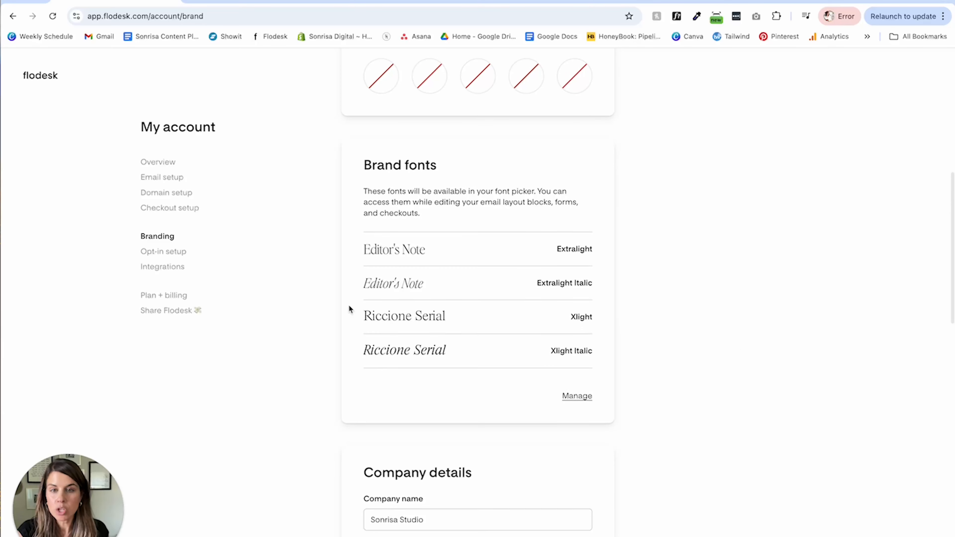
pyautogui.scroll(-7, 451, 287)
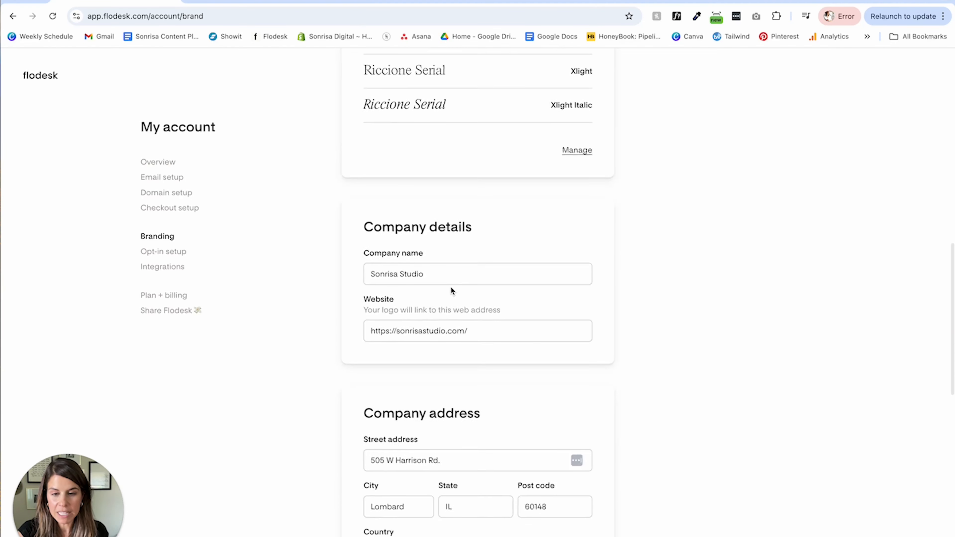
pyautogui.scroll(-8, 474, 264)
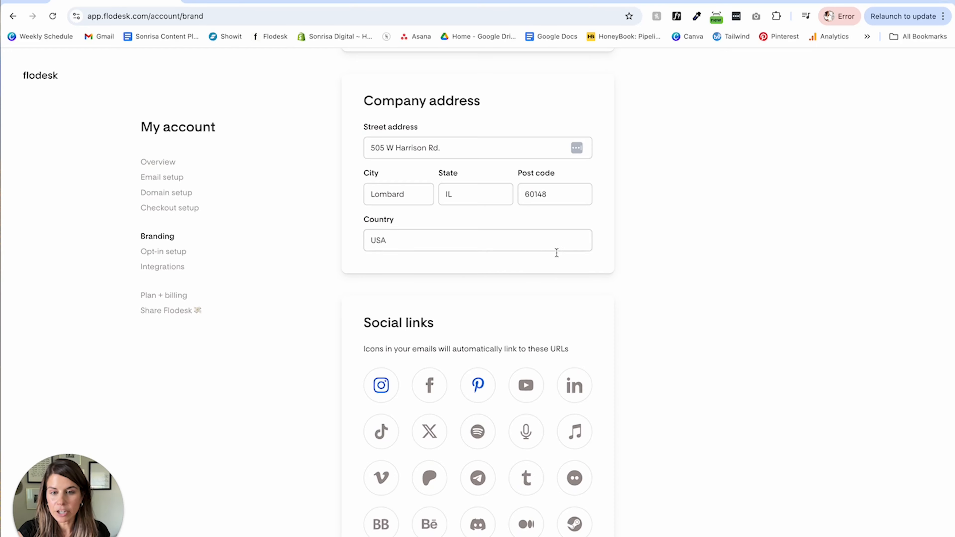
pyautogui.scroll(-2, 556, 254)
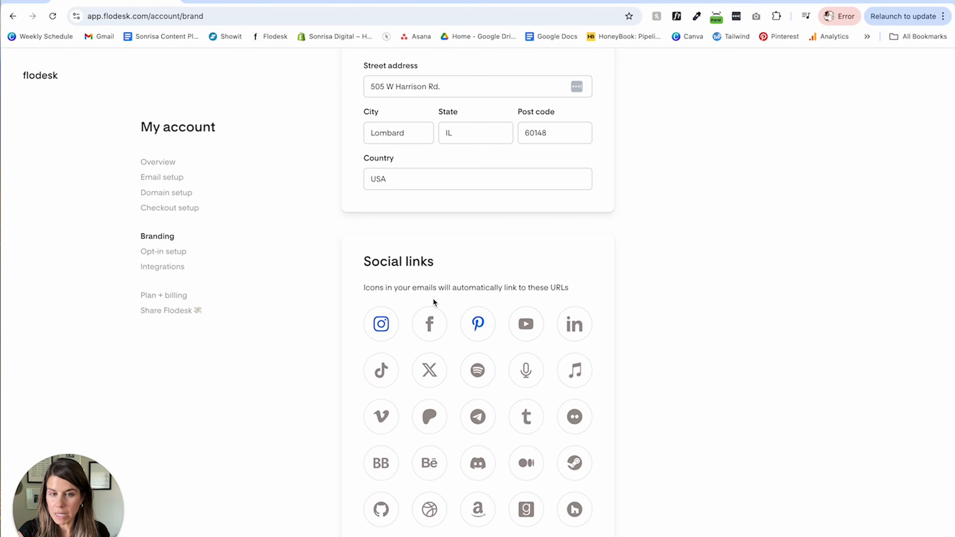
pyautogui.scroll(-7, 433, 299)
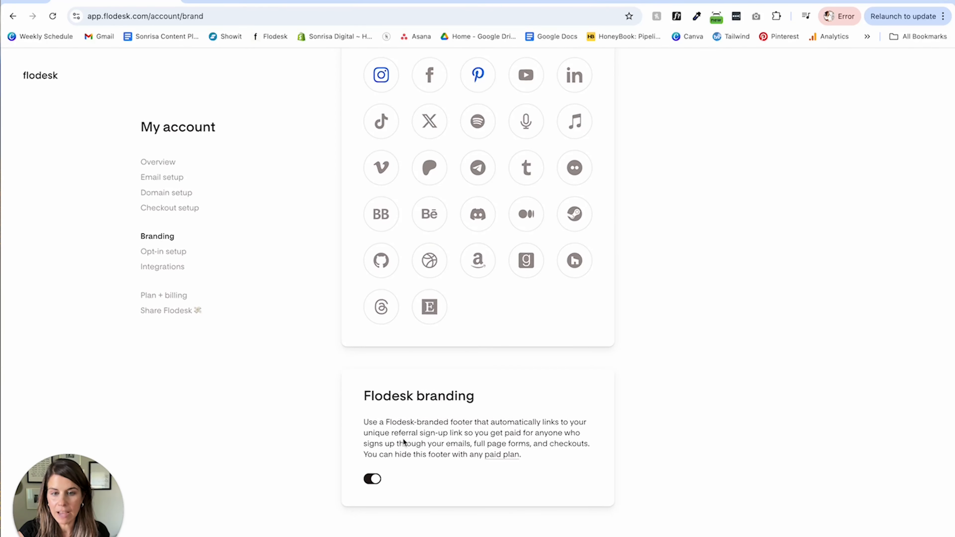
pyautogui.scroll(20, 392, 439)
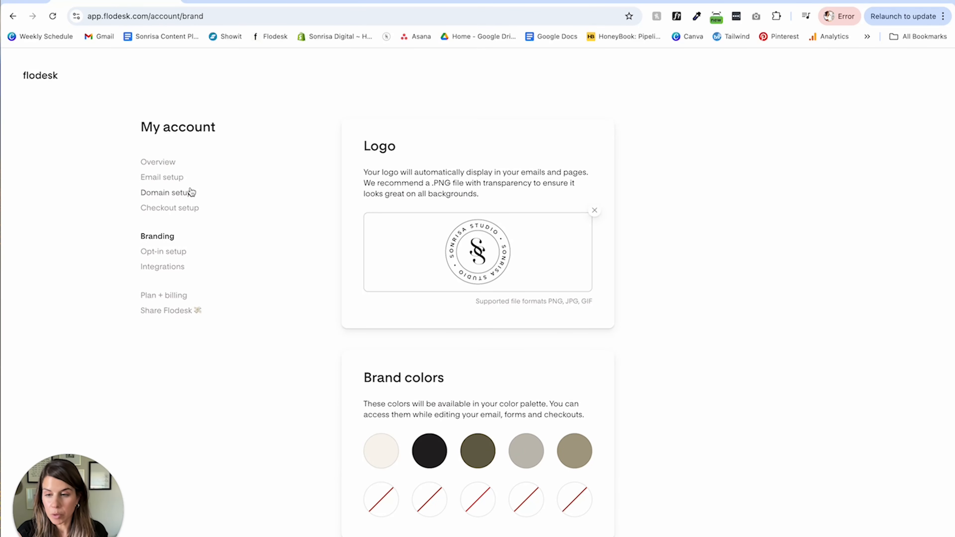
# - Return to the emails overview and create a new email from scratch named "Sonrisa Promotion Email"
pyautogui.click(44, 76)
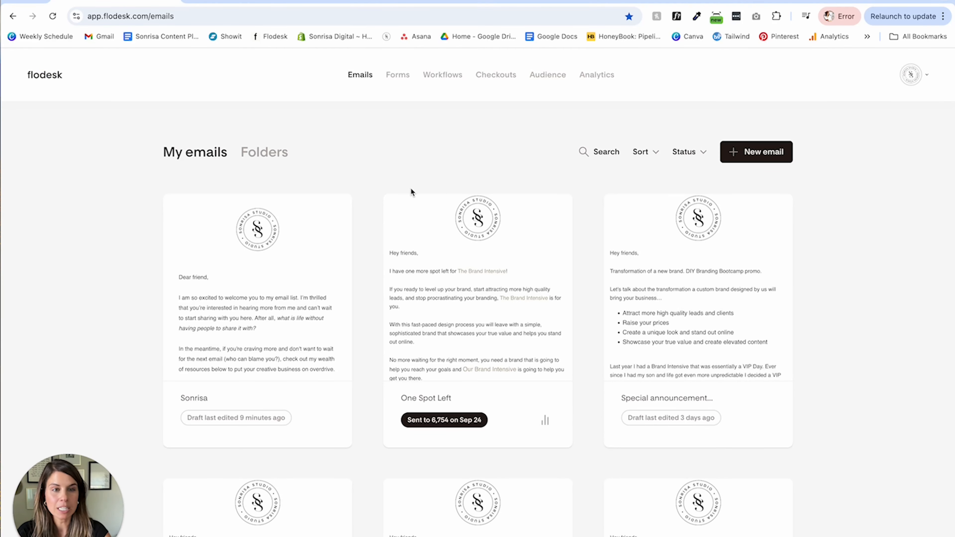
pyautogui.click(773, 161)
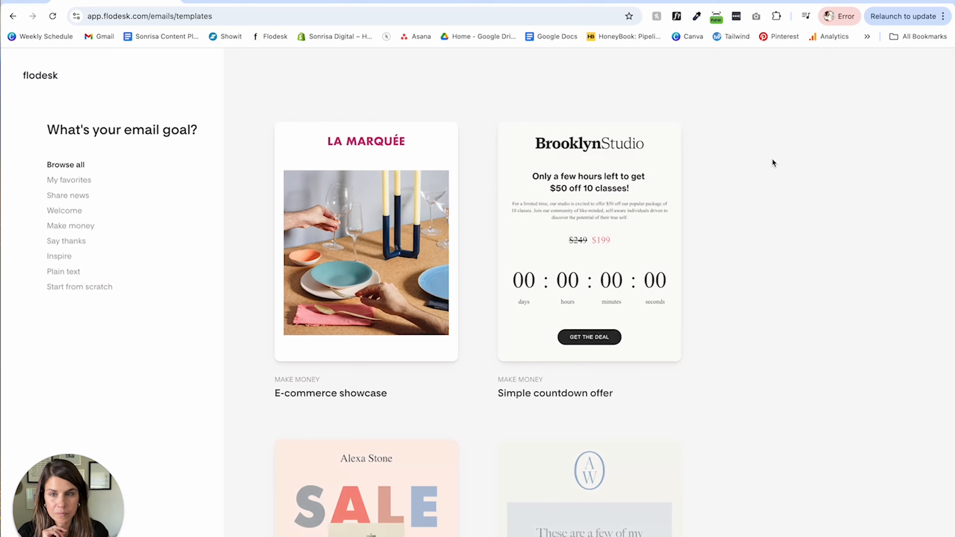
pyautogui.click(64, 287)
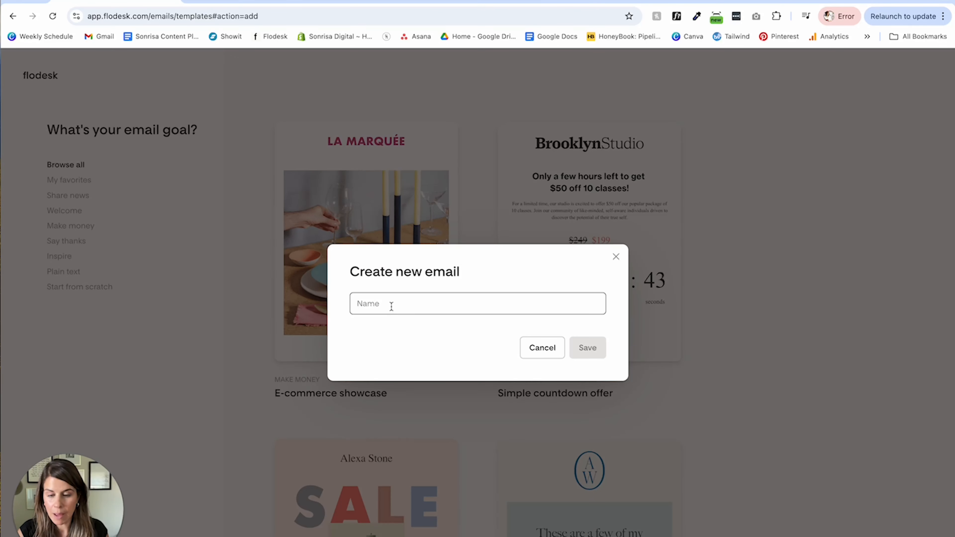
pyautogui.write('Sonrisa ')
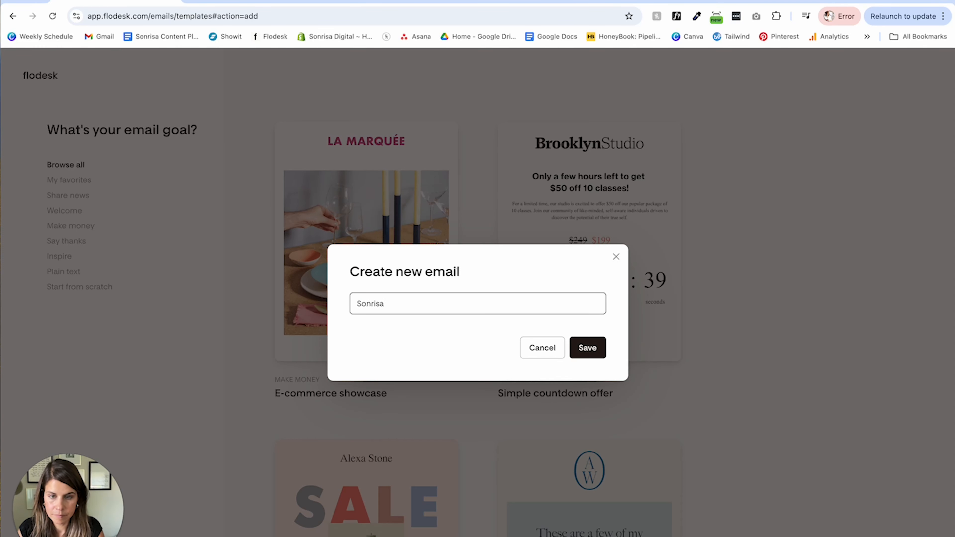
pyautogui.write('Promotion Email')
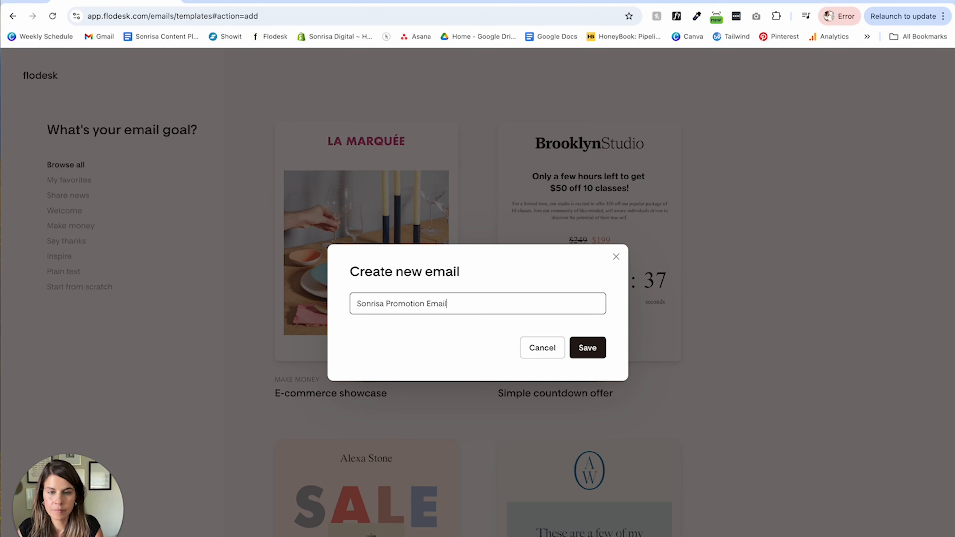
pyautogui.click(580, 349)
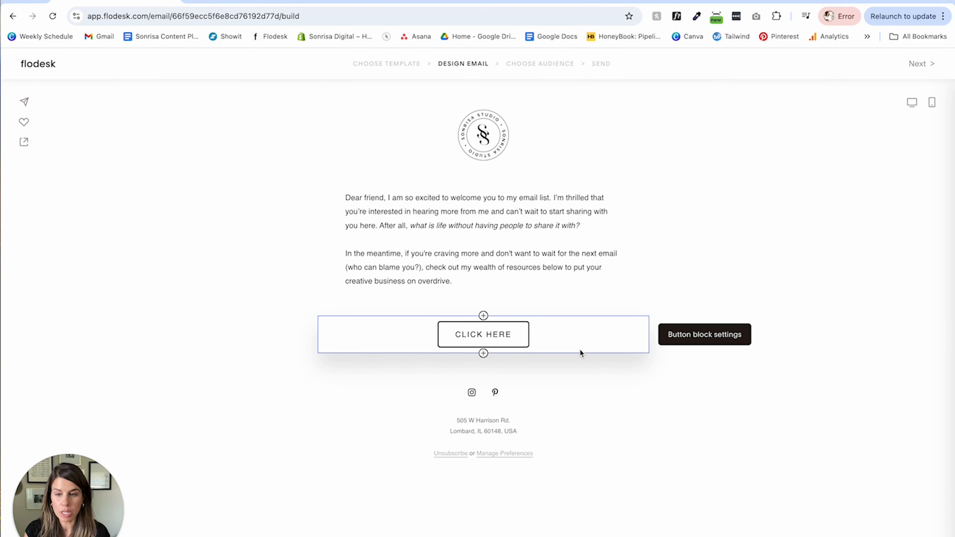
# - Enlarge the logo in the email header to a width of 100
pyautogui.click(513, 134)
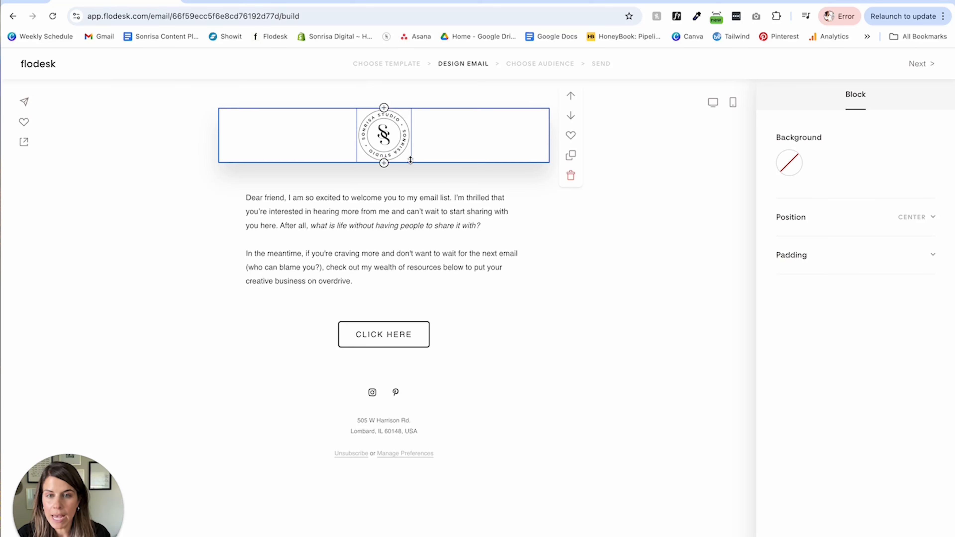
pyautogui.click(373, 151)
pyautogui.moveTo(412, 161); pyautogui.dragTo(425, 184)
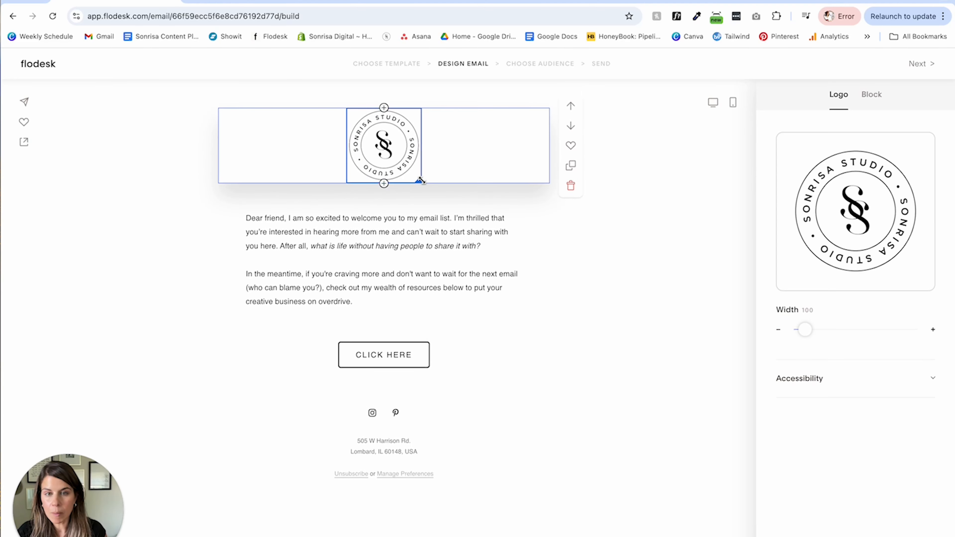
pyautogui.click(621, 297)
# - Put the greeting "Dear friend," on its own line, with a blank line before the first body paragraph
pyautogui.click(372, 242)
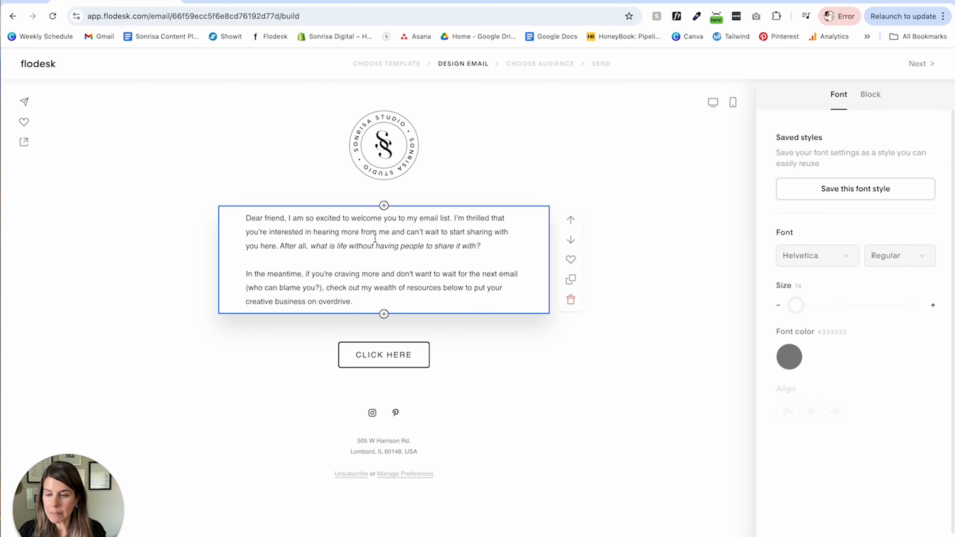
pyautogui.click(289, 219)
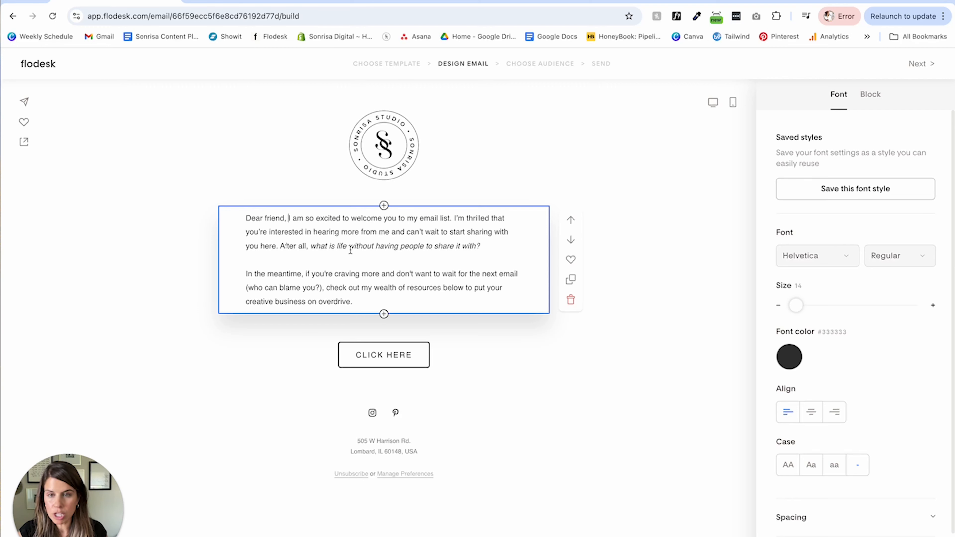
pyautogui.press('Return')
pyautogui.press('Return')
# - Set all the text in the welcome message block to Helvetica at size 17
pyautogui.click(282, 261)
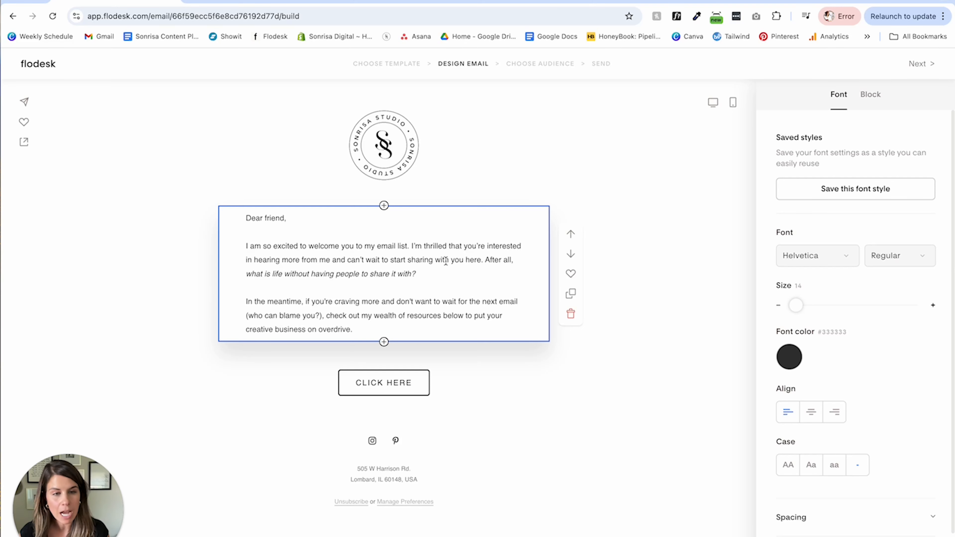
pyautogui.click(333, 292)
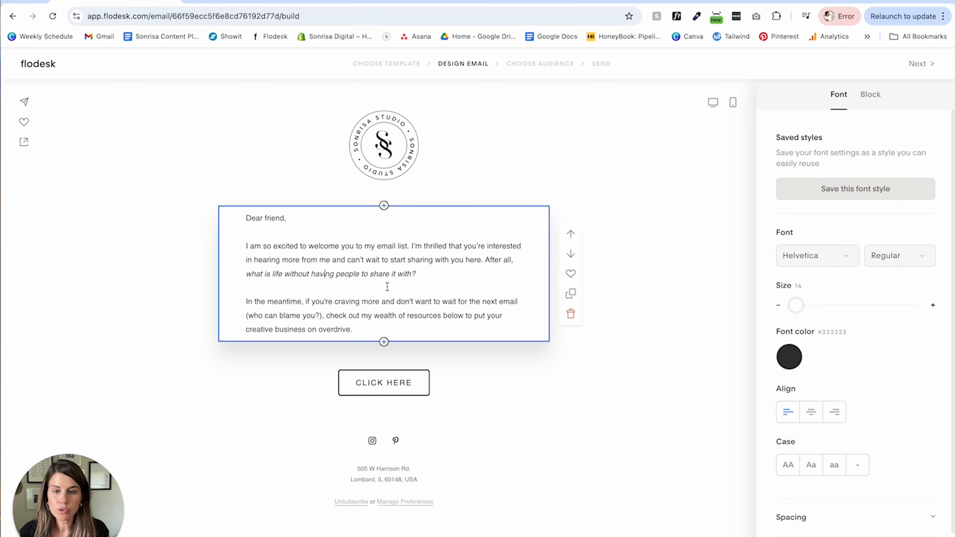
pyautogui.press('super+a')
pyautogui.click(825, 258)
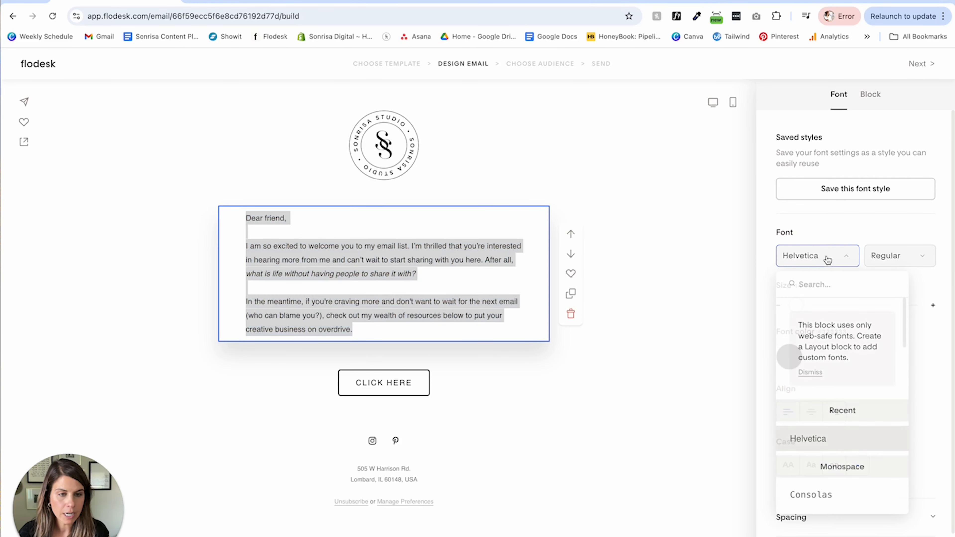
pyautogui.click(843, 440)
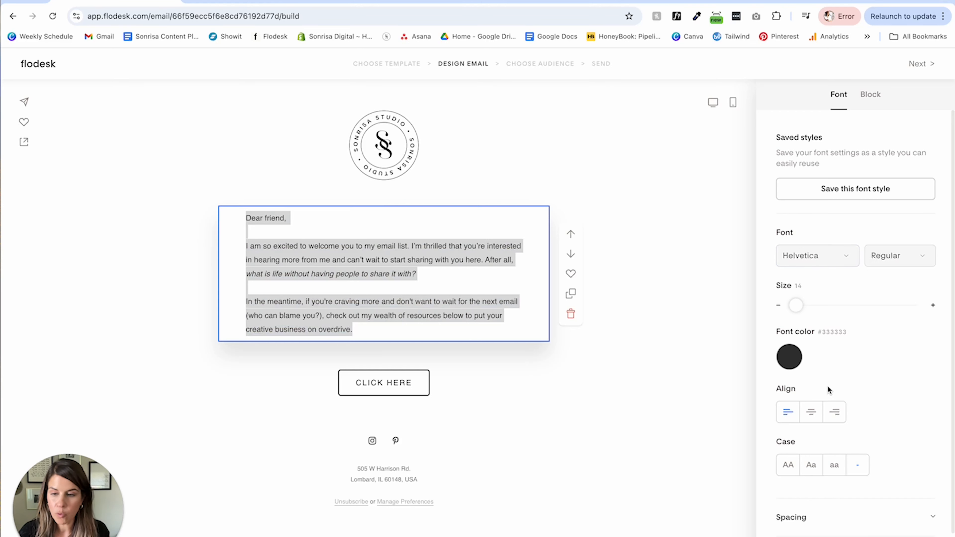
pyautogui.click(935, 307)
pyautogui.click(934, 307)
pyautogui.click(934, 307)
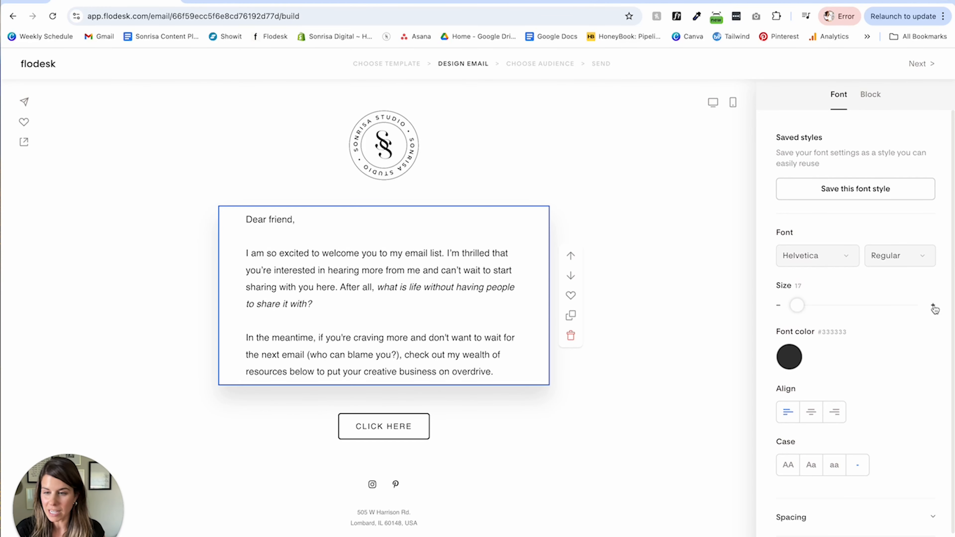
# - Set the email's global backdrop color to the brand cream #F7F5ED and its link color to the brand olive #68634D
pyautogui.click(627, 278)
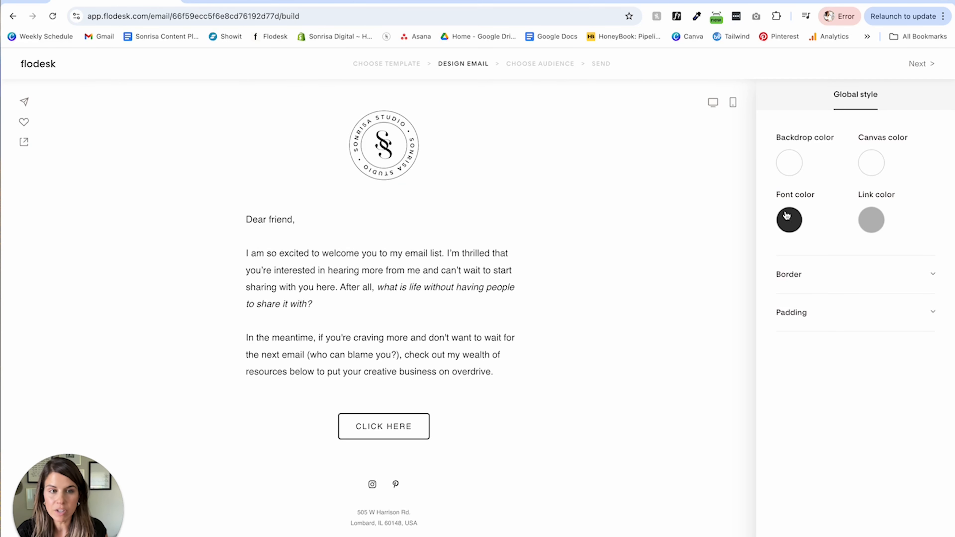
pyautogui.click(790, 162)
pyautogui.click(829, 345)
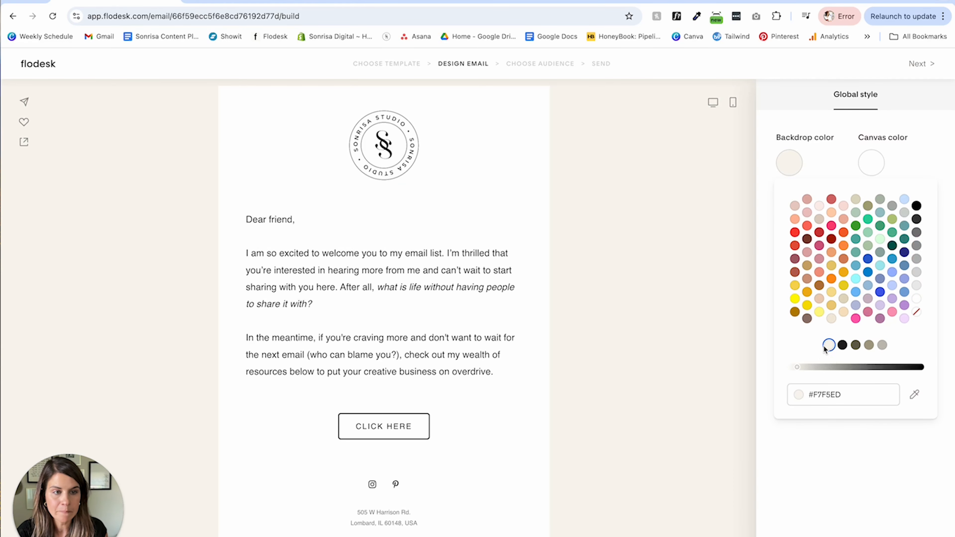
pyautogui.click(921, 473)
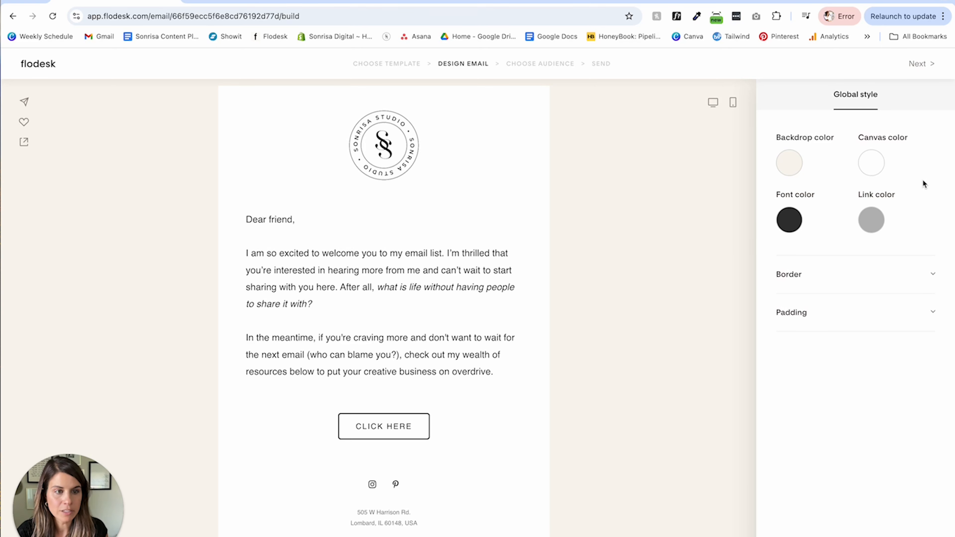
pyautogui.click(872, 221)
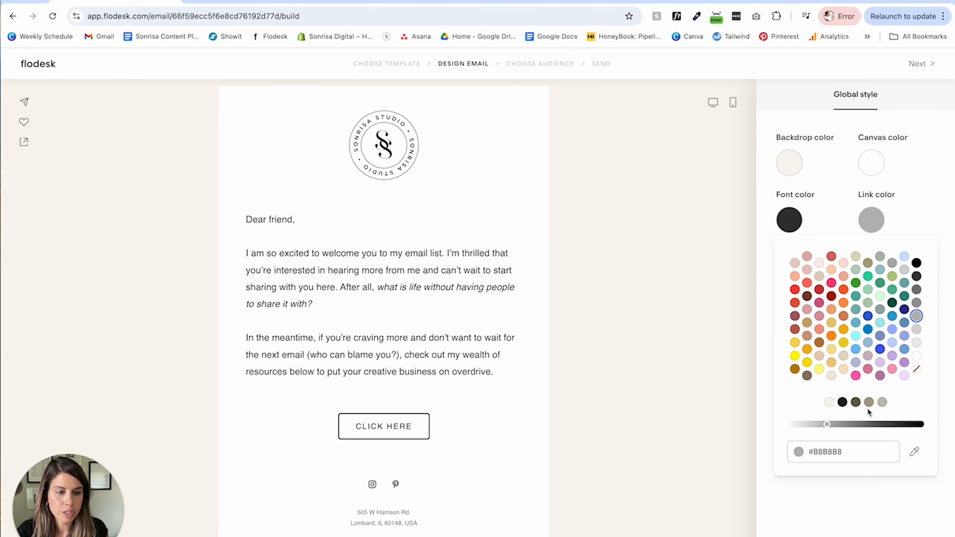
pyautogui.click(856, 402)
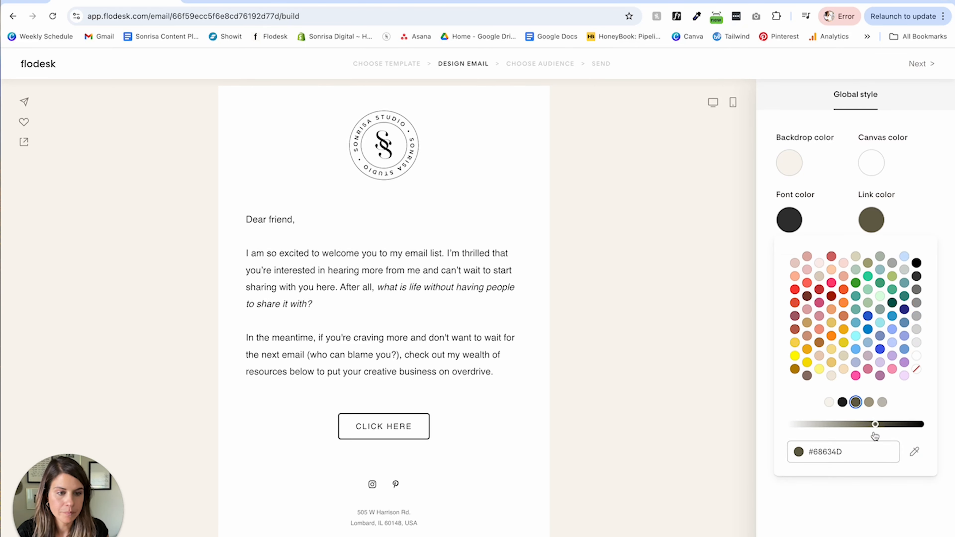
pyautogui.click(885, 498)
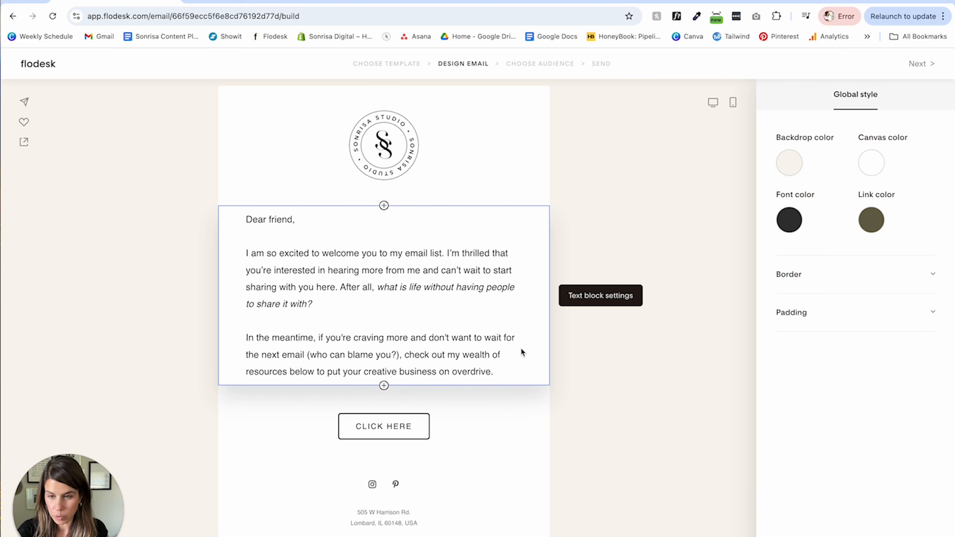
# - Insert a layout block between the spacer under the welcome message and the "Click here" button, and browse the available layouts
pyautogui.click(337, 288)
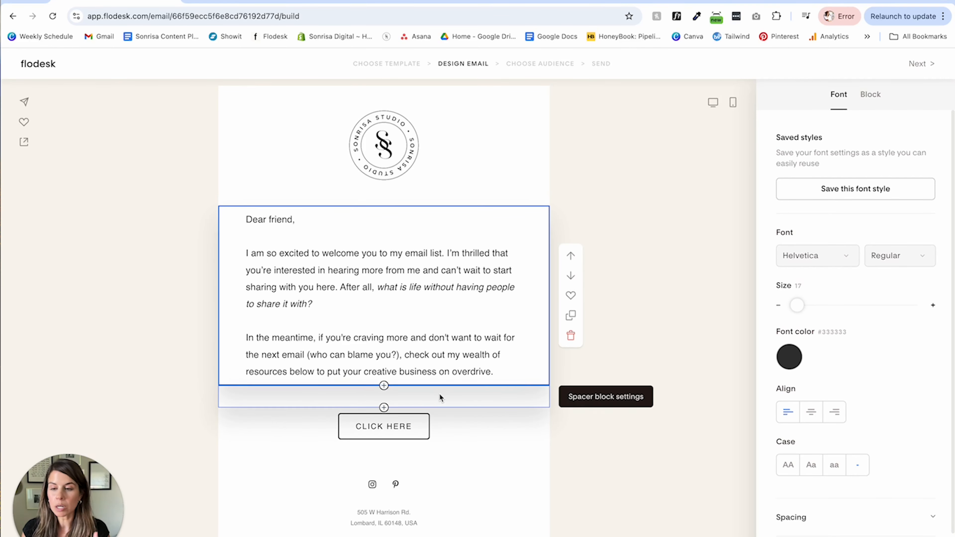
pyautogui.click(384, 409)
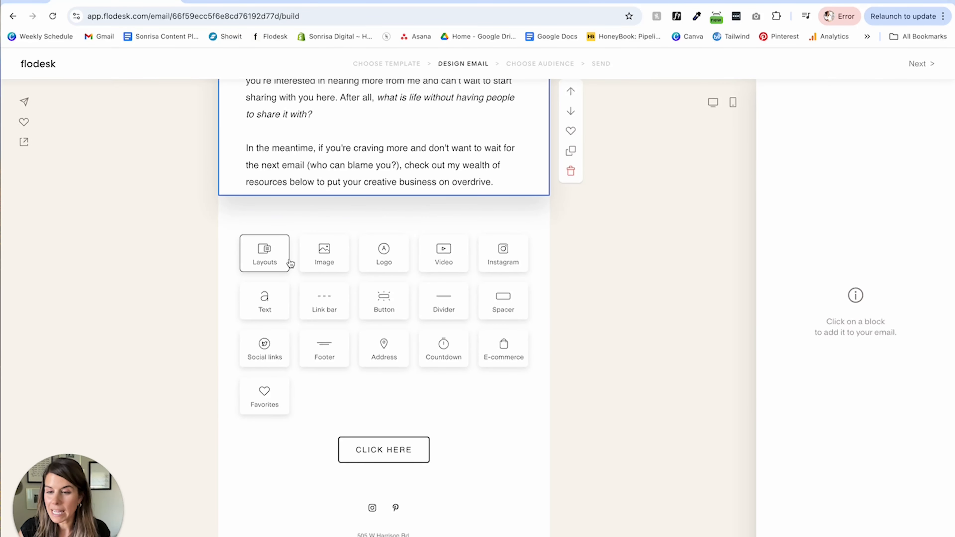
pyautogui.click(272, 262)
pyautogui.scroll(-2, 809, 434)
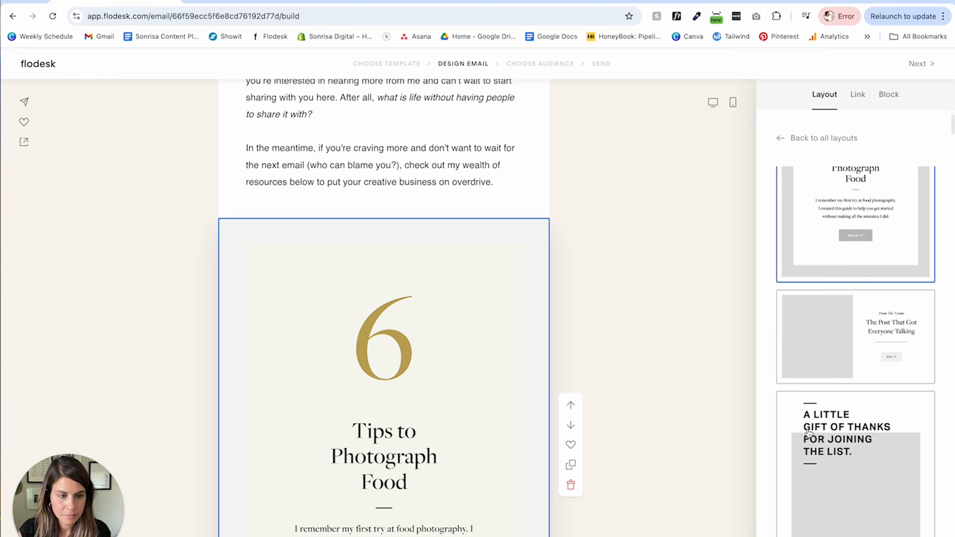
pyautogui.scroll(-10, 809, 434)
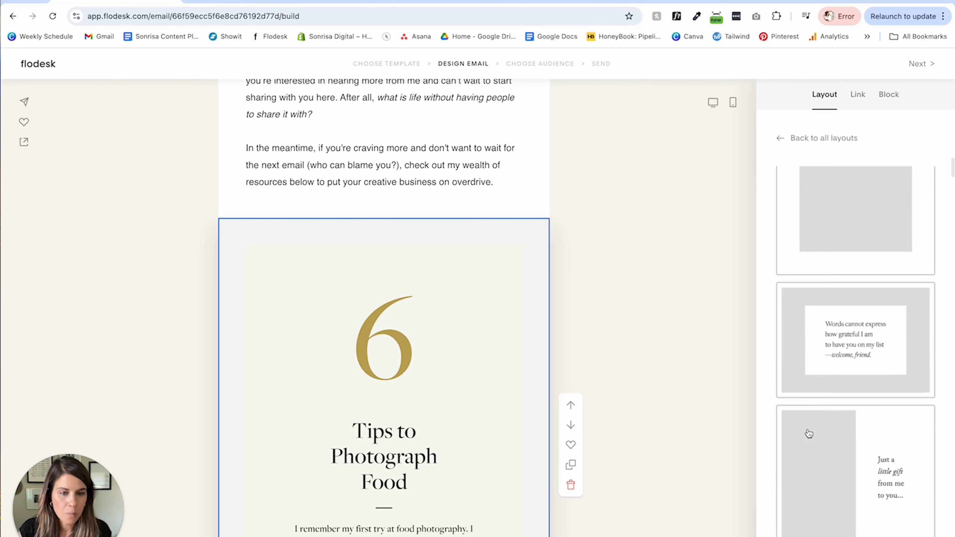
pyautogui.scroll(-1, 810, 434)
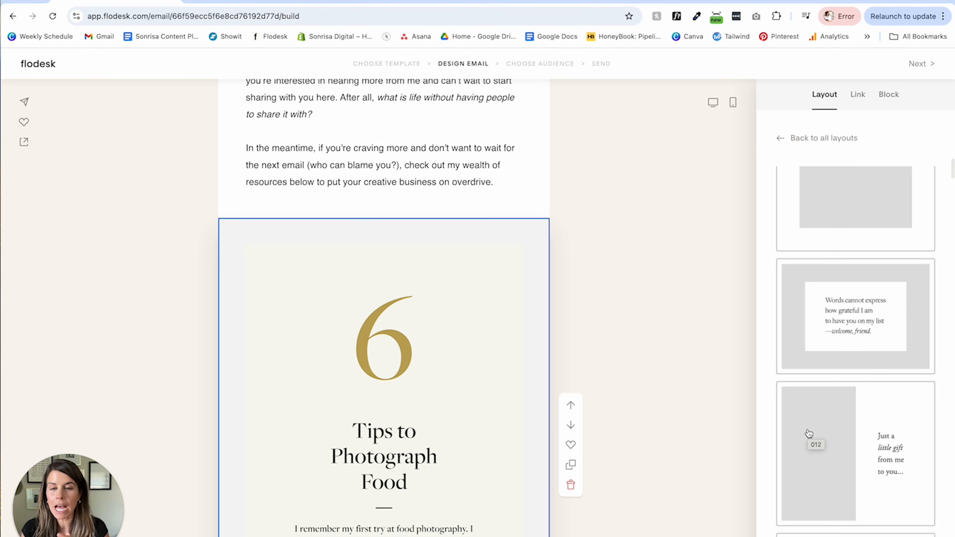
pyautogui.scroll(-2, 809, 433)
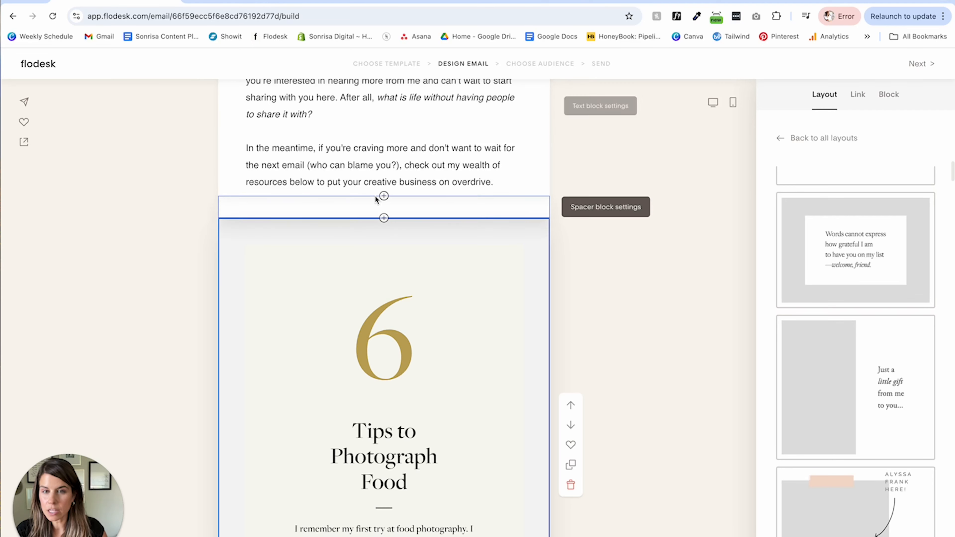
# - Switch the new "6 Tips to Photograph Food" block to the plain "Add some beautiful text with a custom font" layout
pyautogui.click(383, 196)
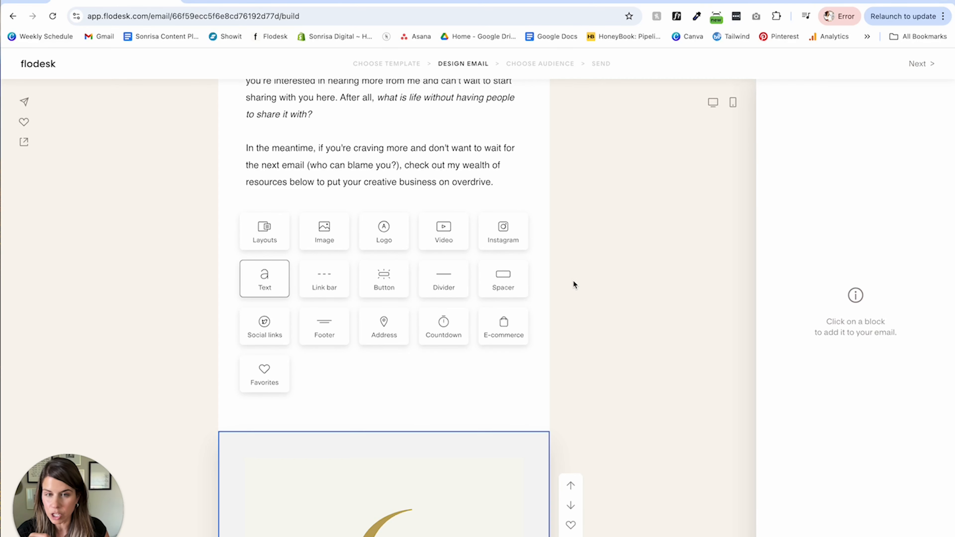
pyautogui.click(640, 294)
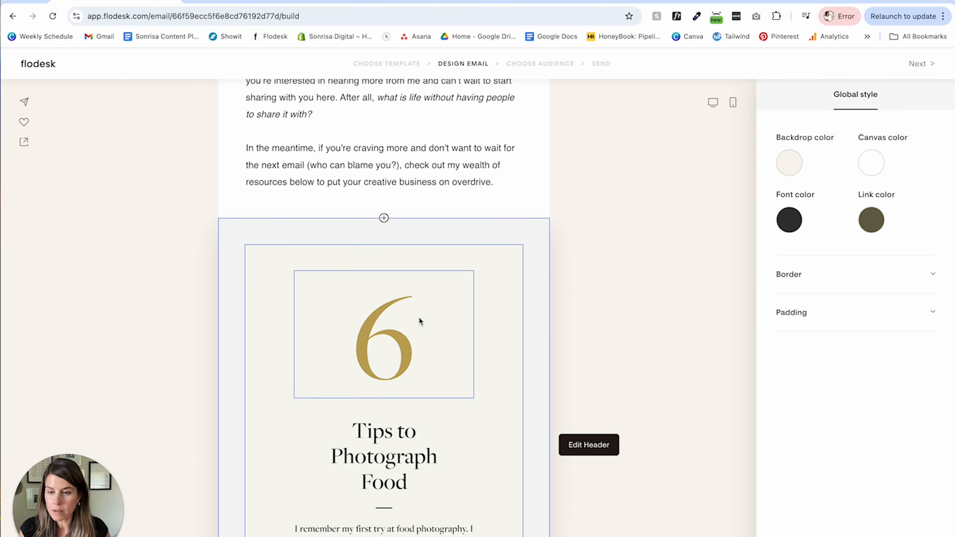
pyautogui.click(543, 300)
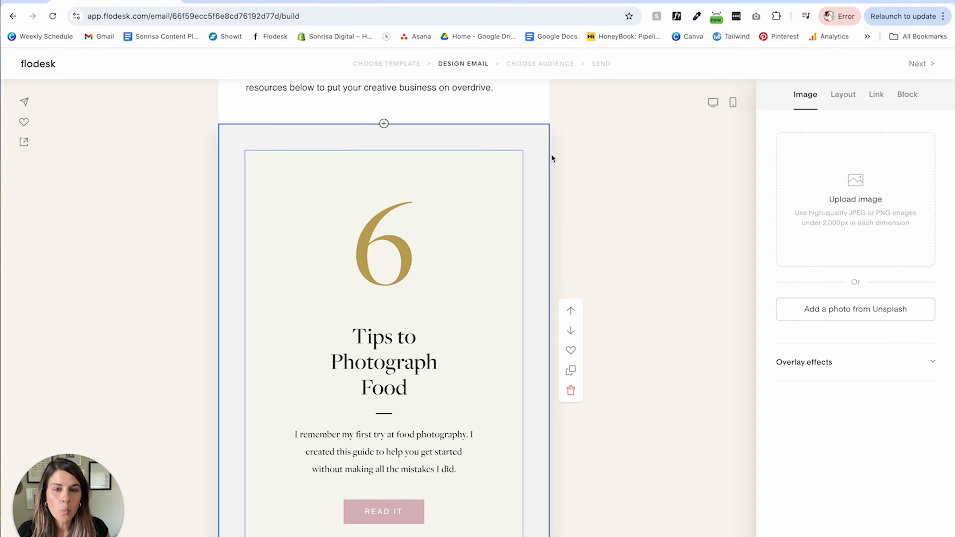
pyautogui.click(845, 95)
pyautogui.scroll(-15, 854, 395)
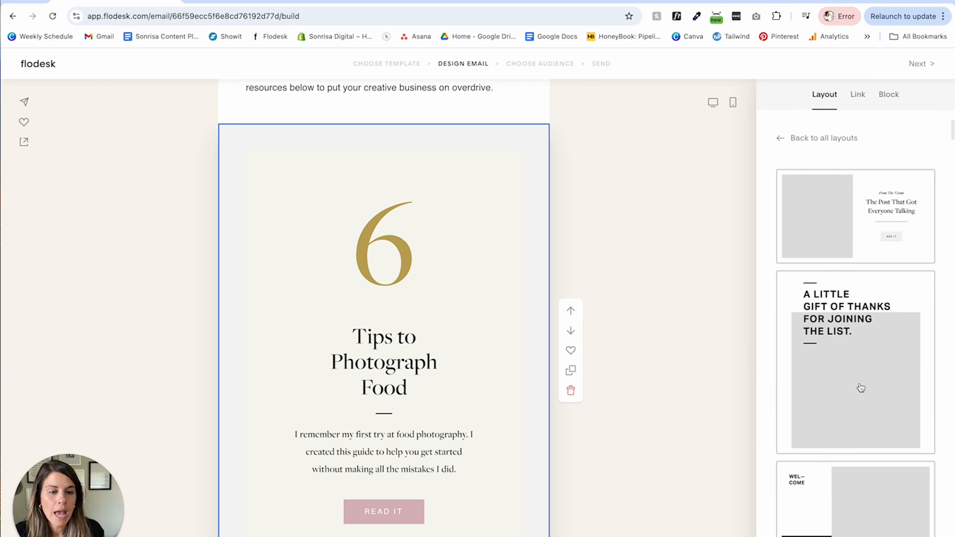
pyautogui.scroll(-15, 861, 385)
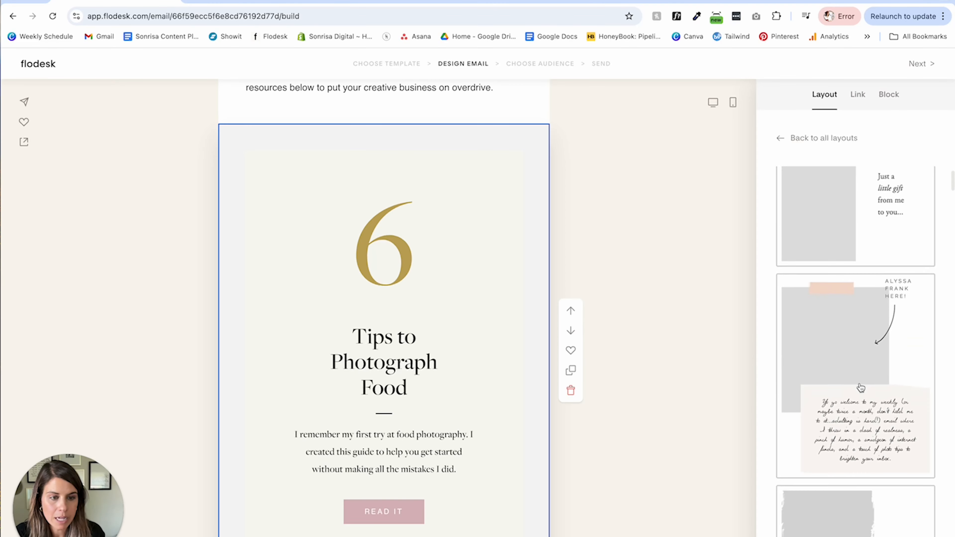
pyautogui.scroll(1, 862, 387)
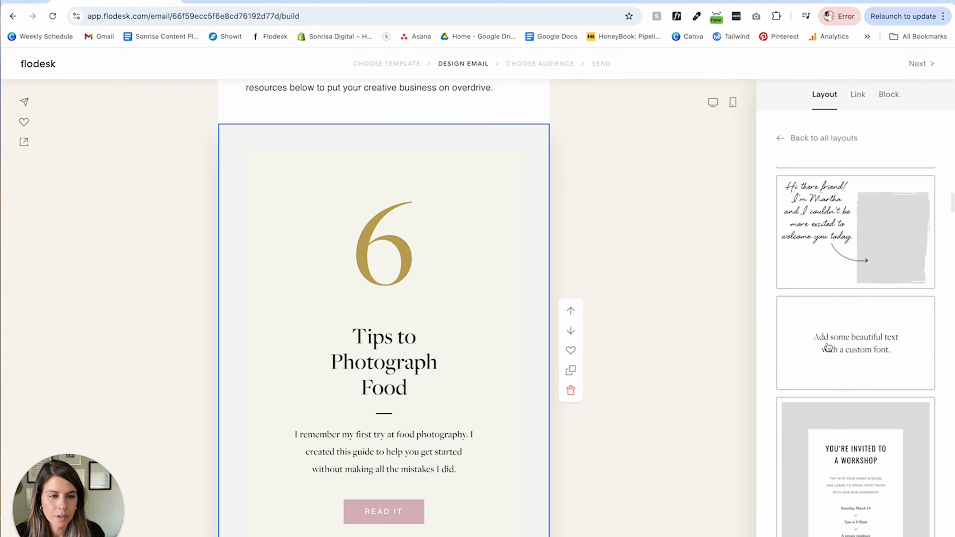
pyautogui.click(829, 342)
# - Replace the placeholder text in the custom-font block with "New Canva Brand Kits"
pyautogui.tripleClick(386, 412)
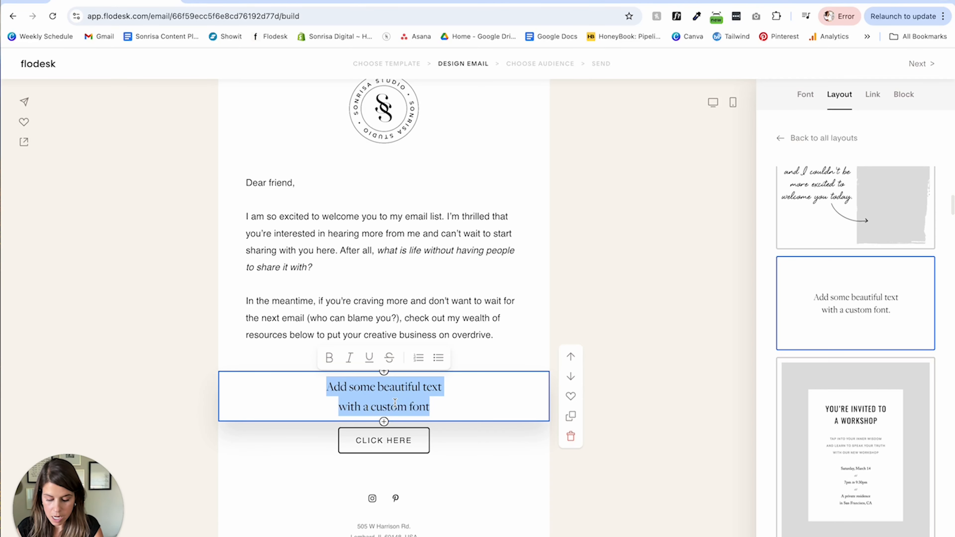
pyautogui.write('New Canva Br')
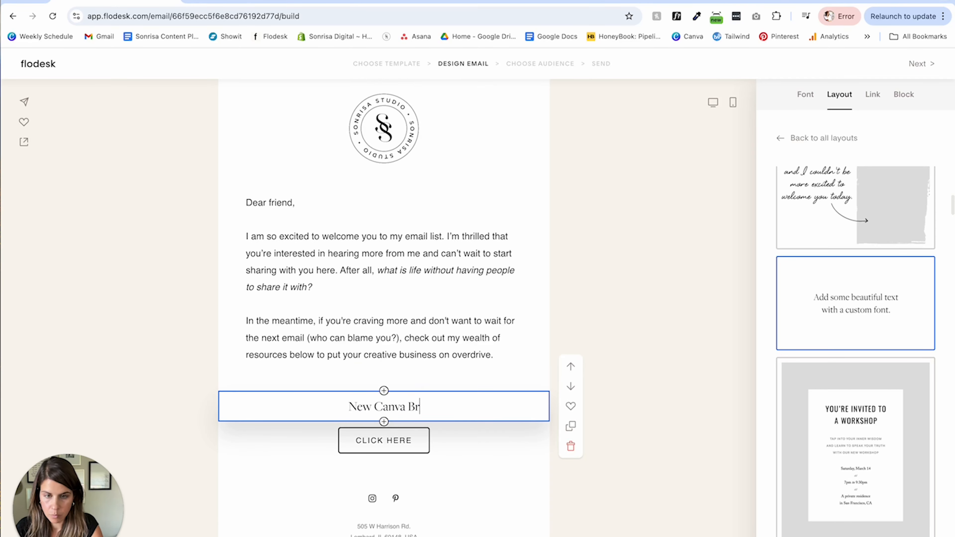
pyautogui.write('and ')
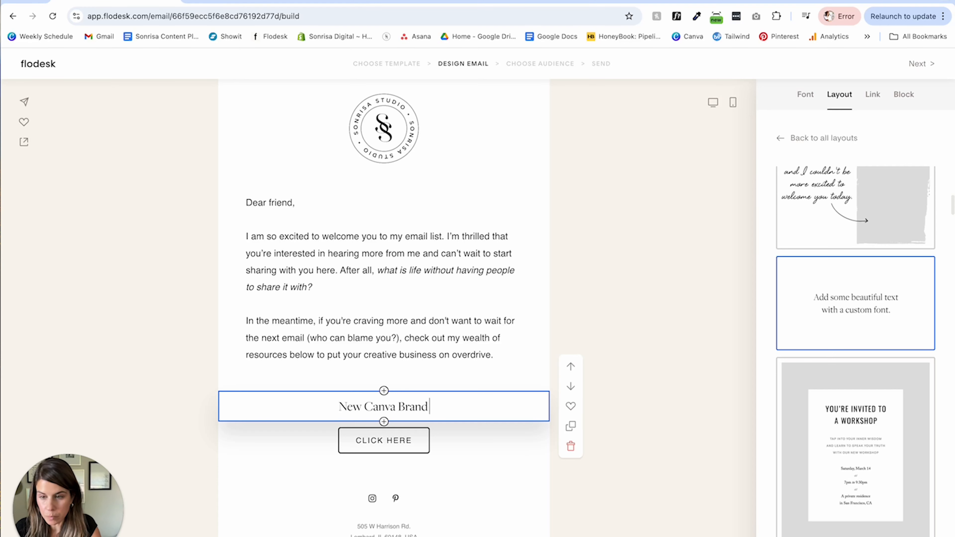
pyautogui.write('Kits')
# - Set the "New Canva Brand Kits" heading in the brand font Editor's Note at size 62
pyautogui.tripleClick(480, 397)
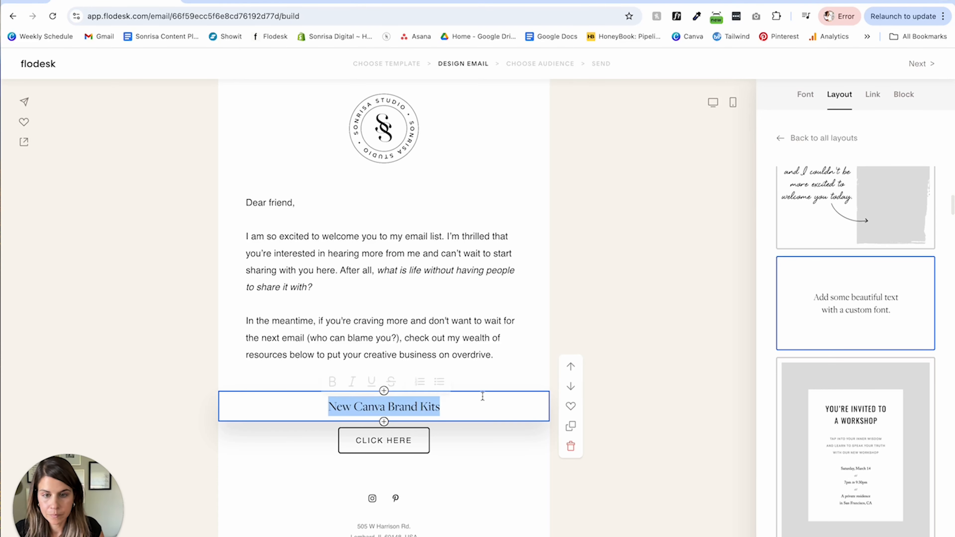
pyautogui.click(806, 97)
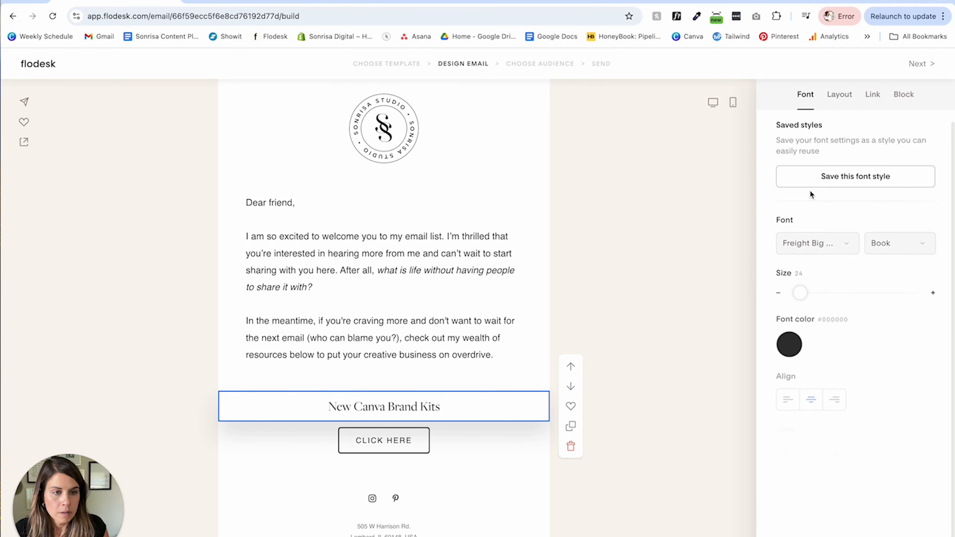
pyautogui.click(808, 244)
pyautogui.scroll(10, 851, 331)
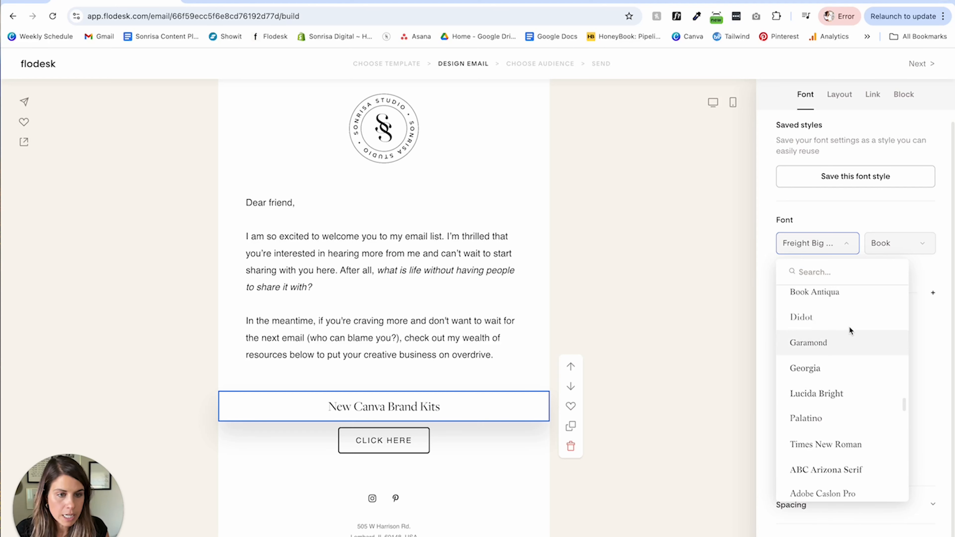
pyautogui.click(811, 272)
pyautogui.write('ed')
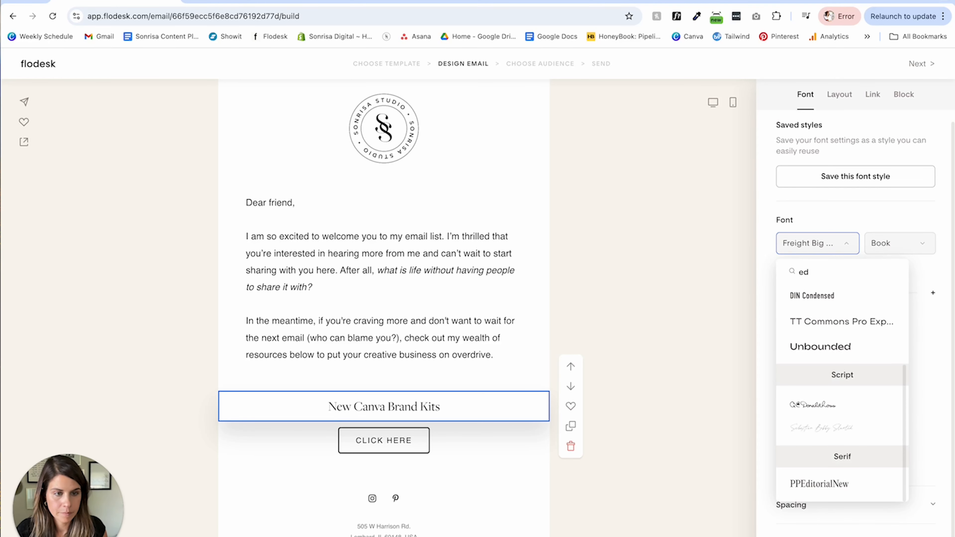
pyautogui.write('i')
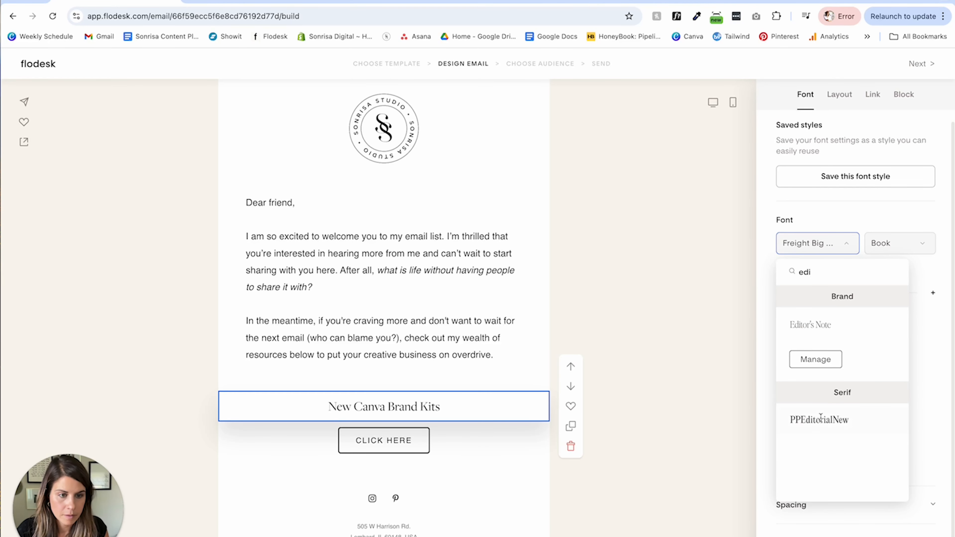
pyautogui.click(812, 325)
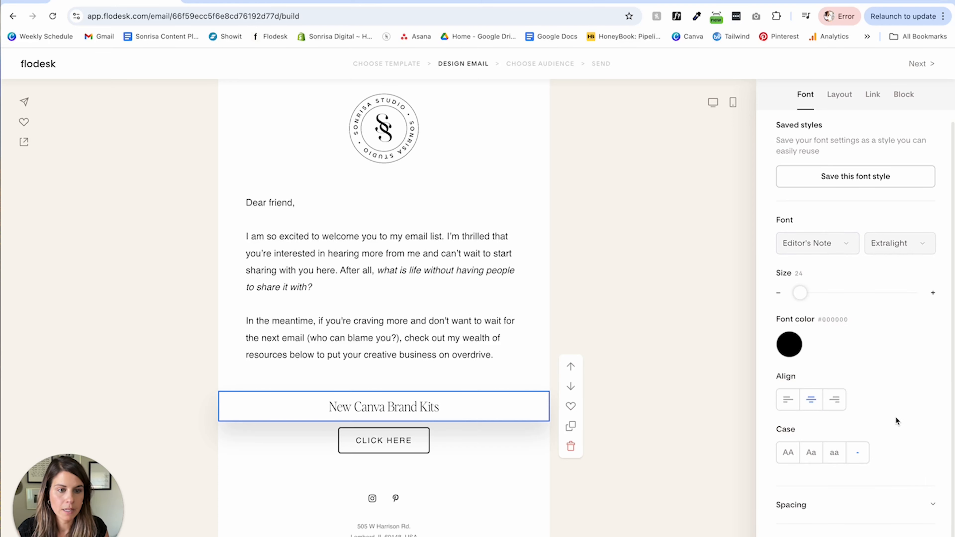
pyautogui.moveTo(810, 293); pyautogui.dragTo(819, 293)
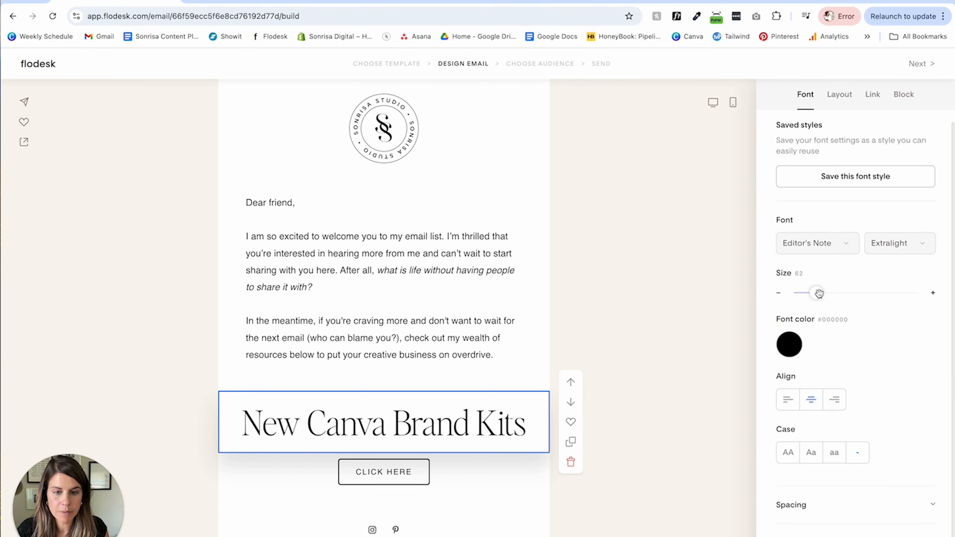
pyautogui.click(690, 378)
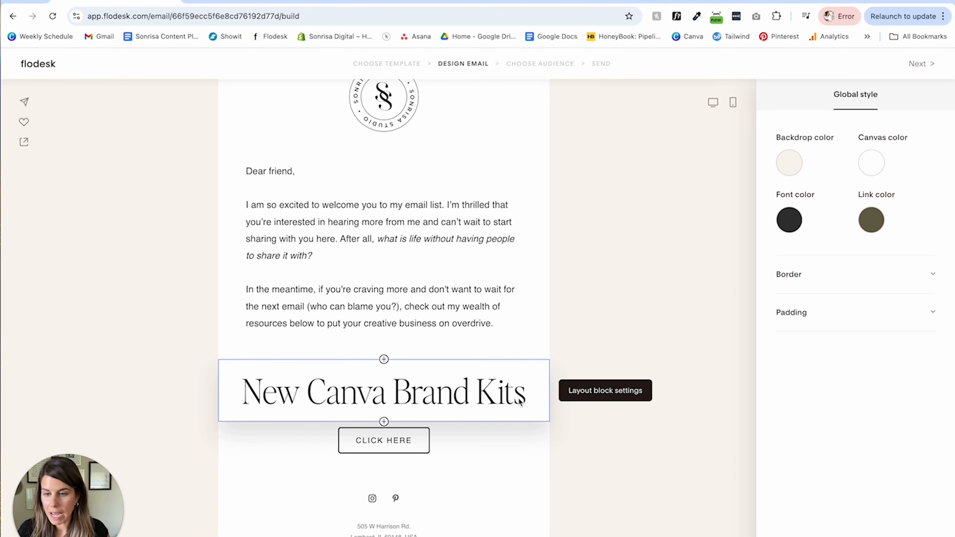
# - Add a layout block below the heading using the "The Post That Got Everyone Talking" design with an image beside text
pyautogui.click(384, 422)
pyautogui.scroll(-5, 383, 338)
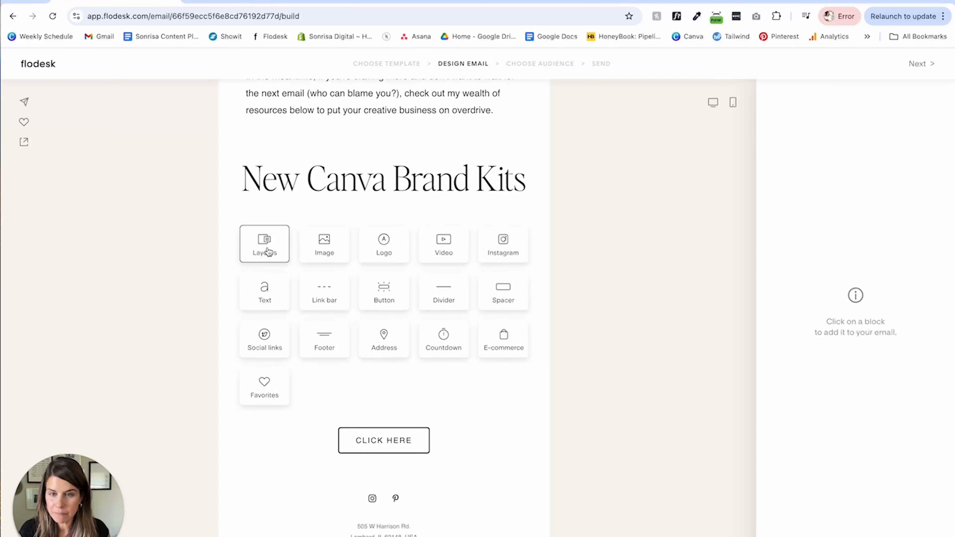
pyautogui.click(265, 246)
pyautogui.scroll(-2, 912, 410)
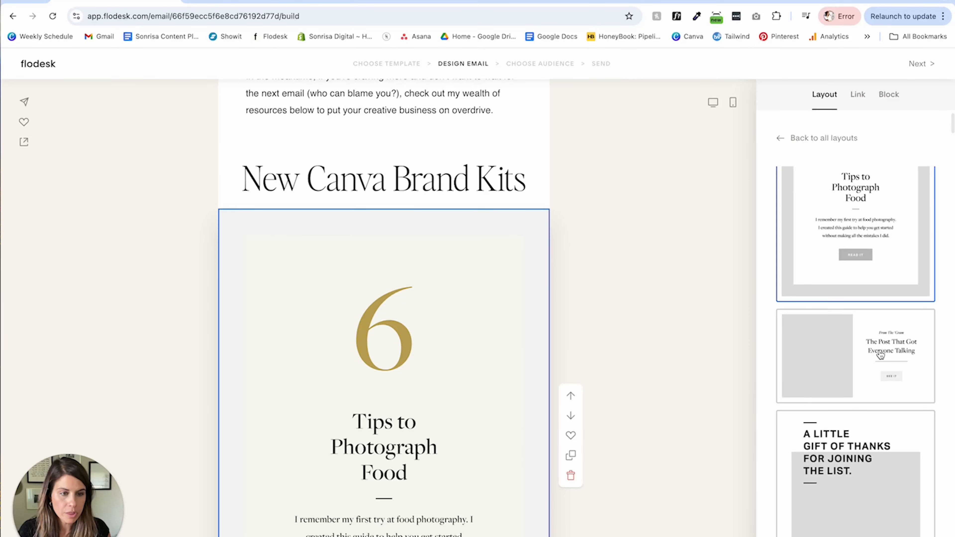
pyautogui.click(881, 355)
pyautogui.scroll(-5, 855, 338)
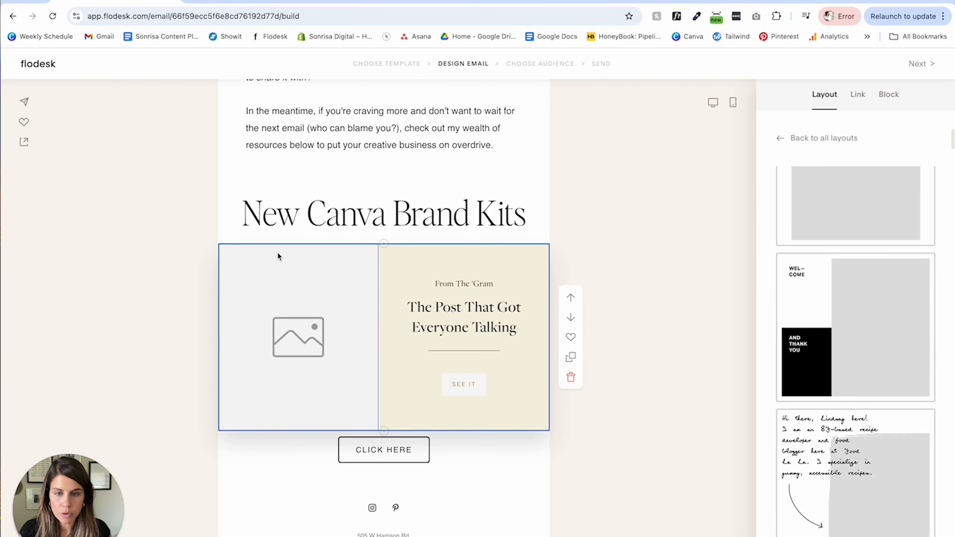
pyautogui.scroll(1, 278, 254)
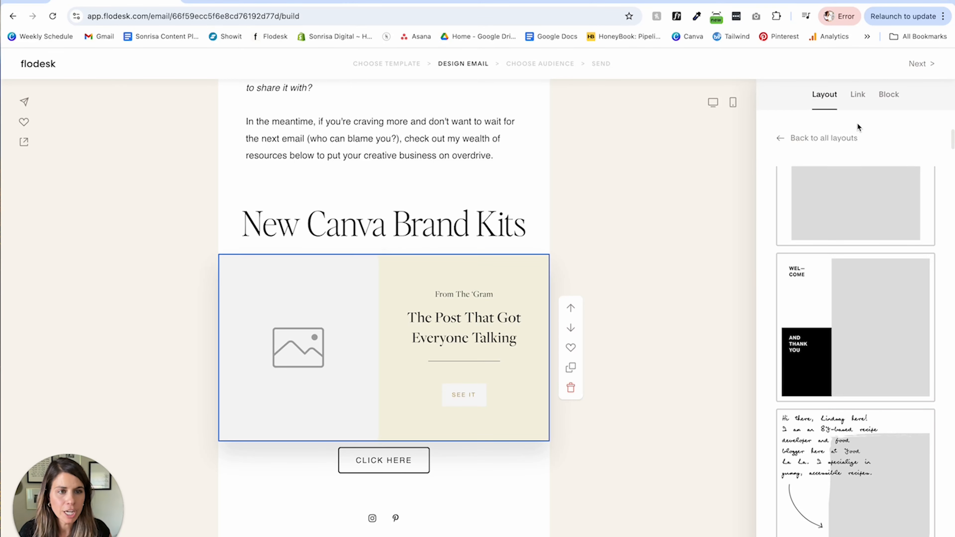
# - Hide the header and divider of the image-and-text block and set its background to the brand olive #68634D
pyautogui.click(892, 96)
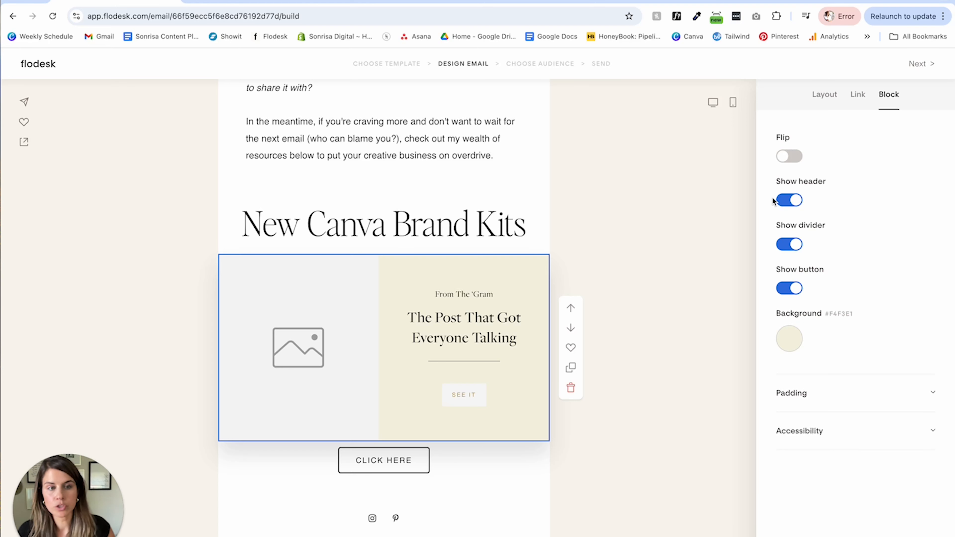
pyautogui.click(785, 201)
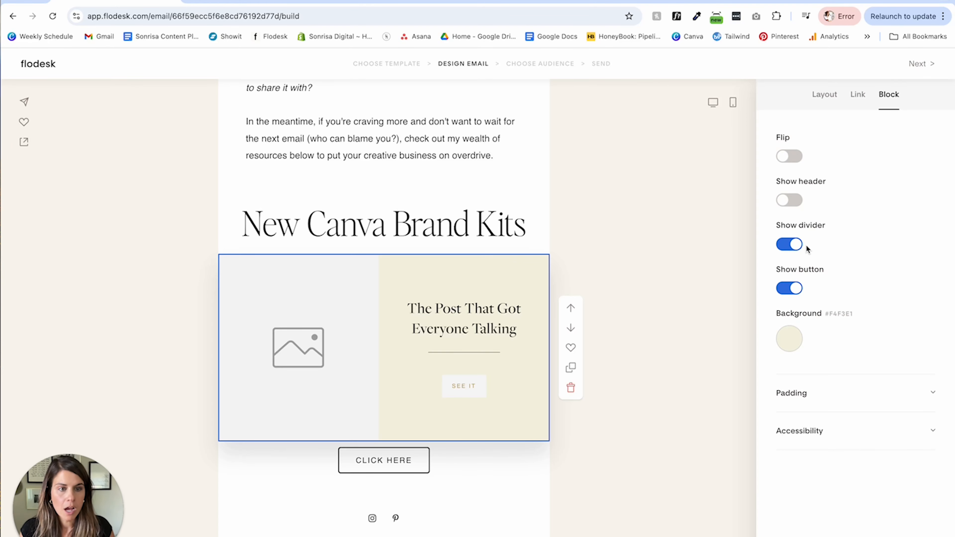
pyautogui.click(788, 246)
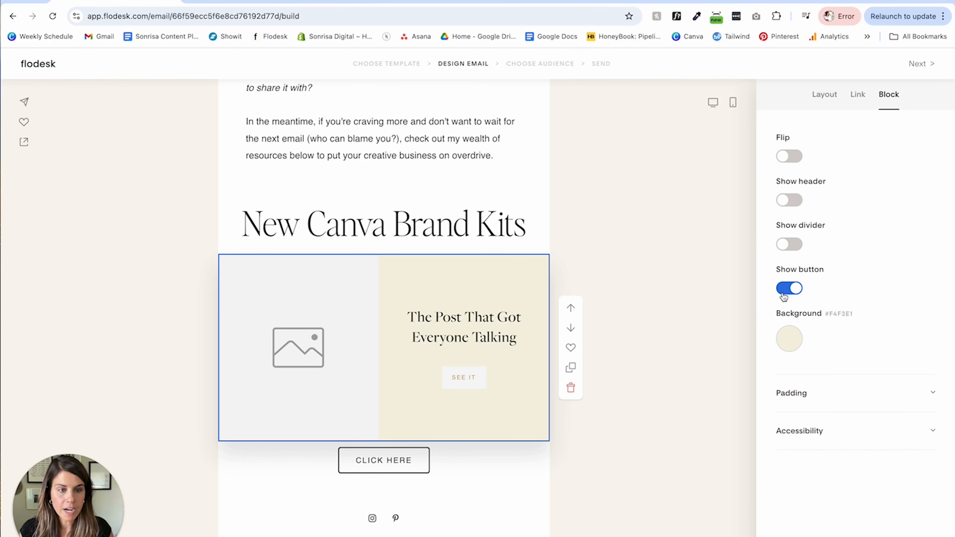
pyautogui.click(791, 348)
pyautogui.click(856, 279)
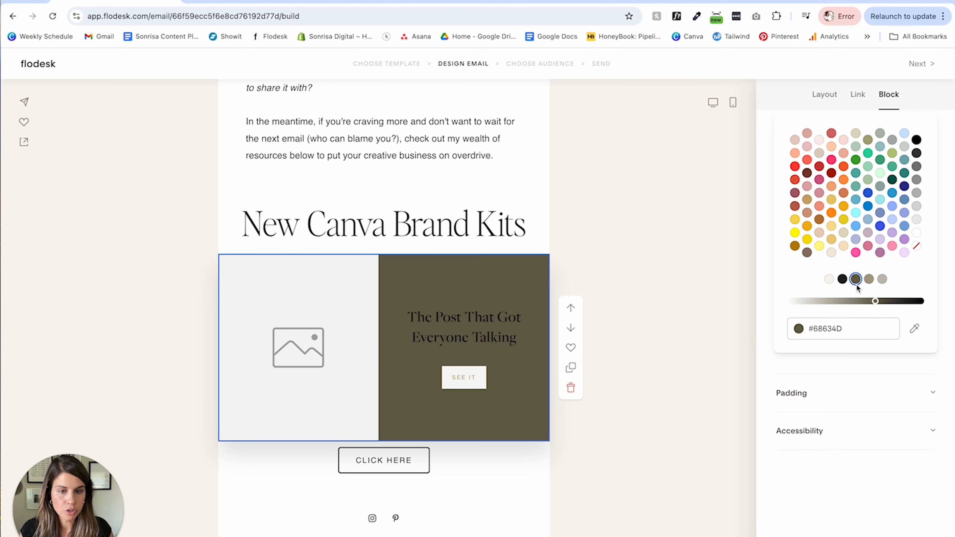
# - Replace the placeholder title in the olive image-and-text block with "Canva Brand Kits for Interior Designers"
pyautogui.click(480, 333)
pyautogui.hotkey('ctrl', 'a')
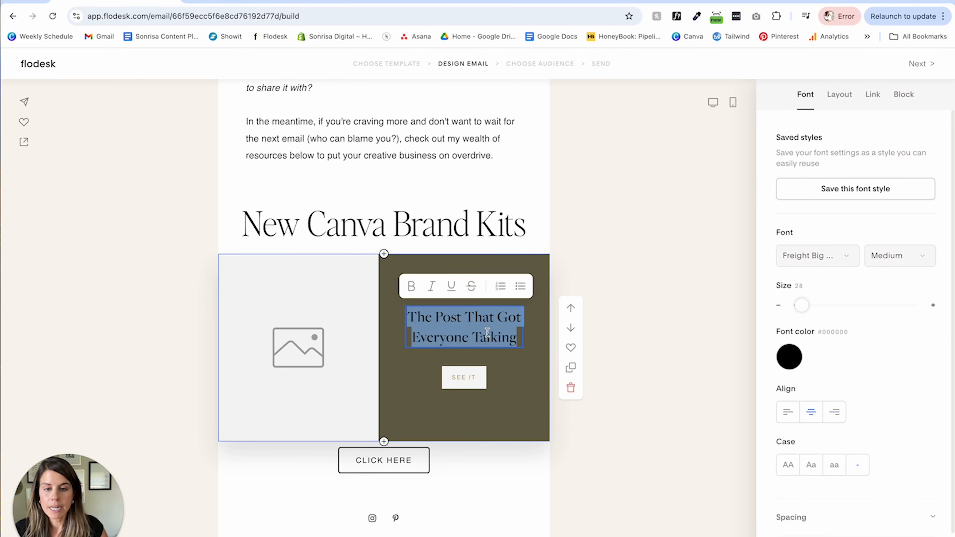
pyautogui.press('BackSpace')
pyautogui.write('Canva')
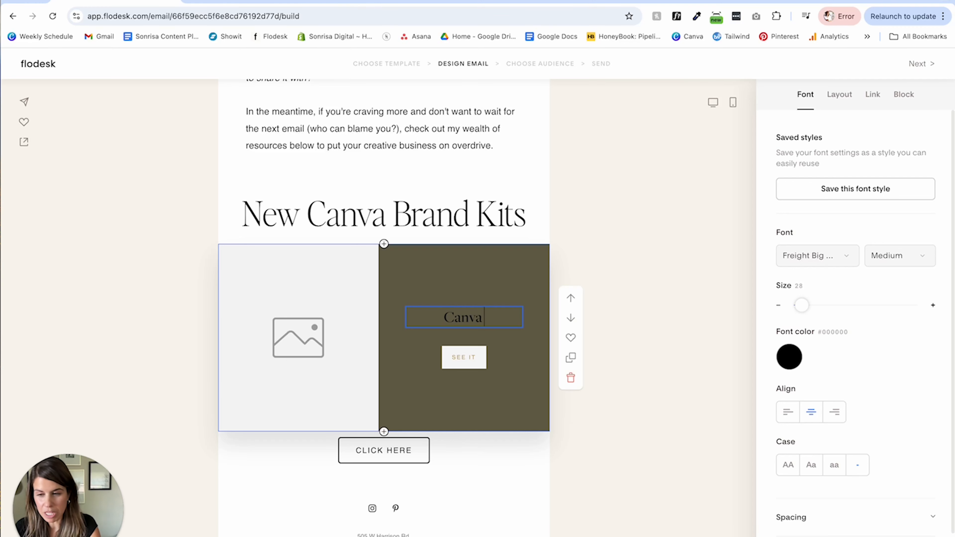
pyautogui.write(' Brand Kits')
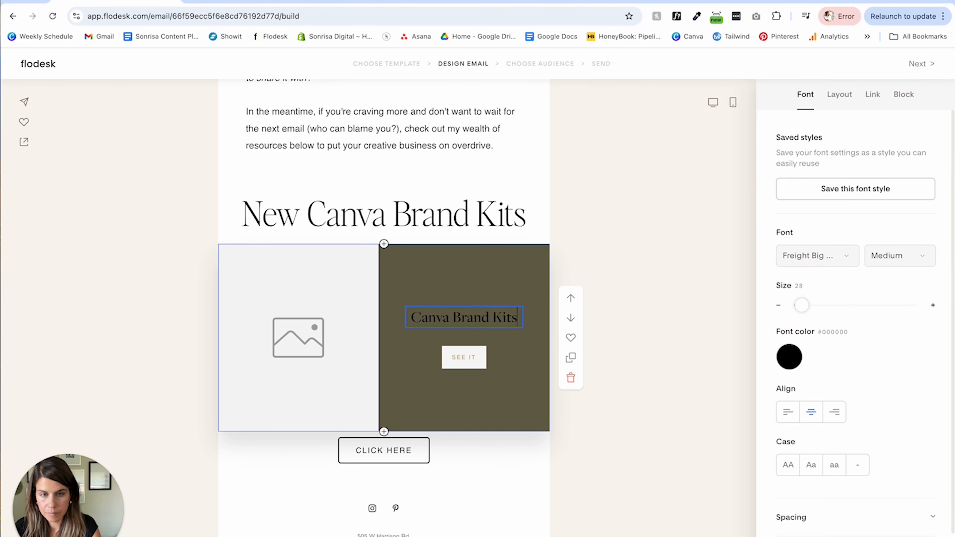
pyautogui.write(' for Interio')
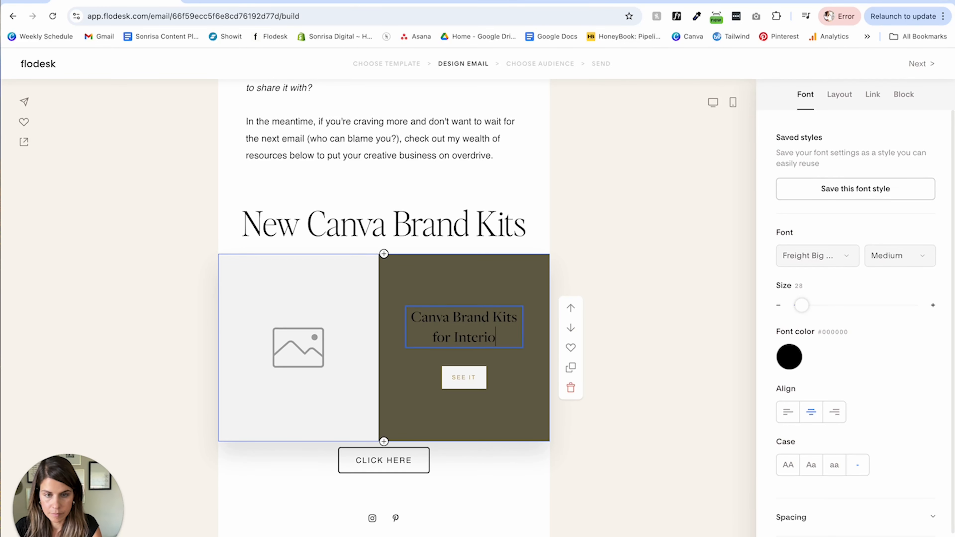
pyautogui.write('r Designers')
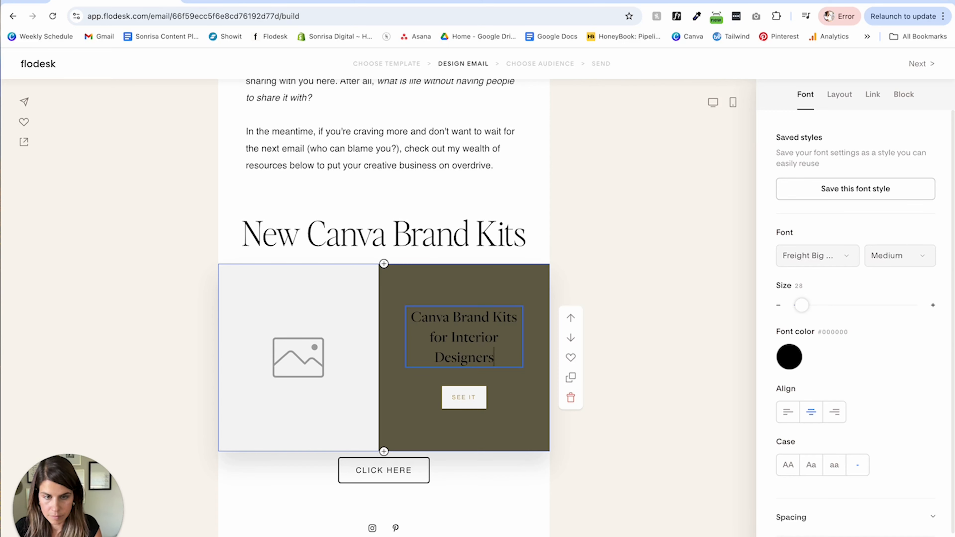
# - Set the font color of the "Canva Brand Kits for Interior Designers" title to white #FFFFFF
pyautogui.hotkey('ctrl', 'a')
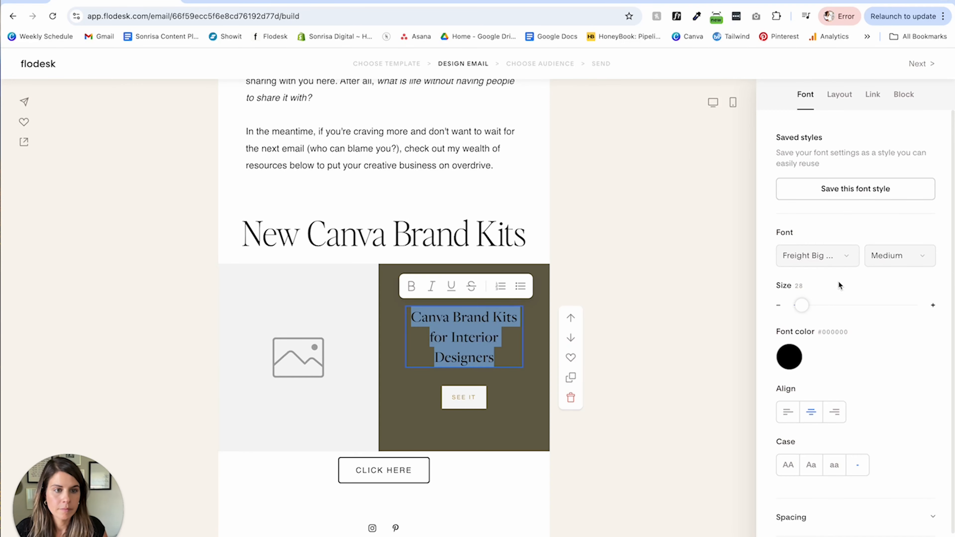
pyautogui.click(789, 356)
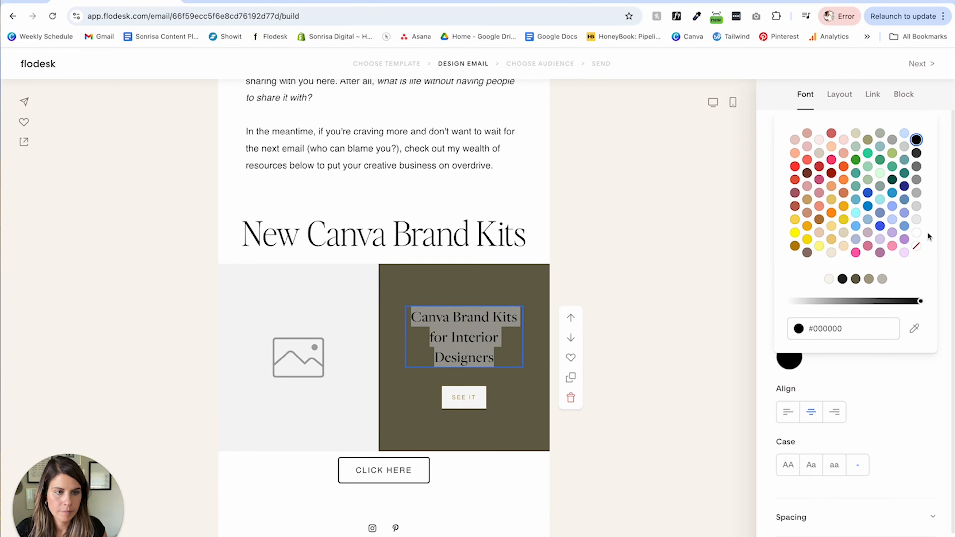
pyautogui.click(915, 398)
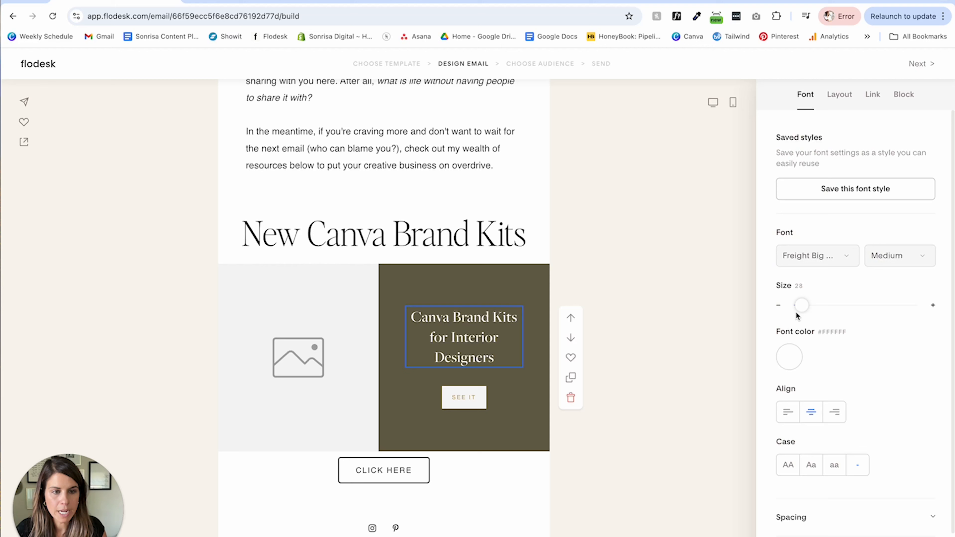
# - Set the block title in the brand font Editor's Note at size 33
pyautogui.click(820, 259)
pyautogui.click(823, 287)
pyautogui.write('Ed')
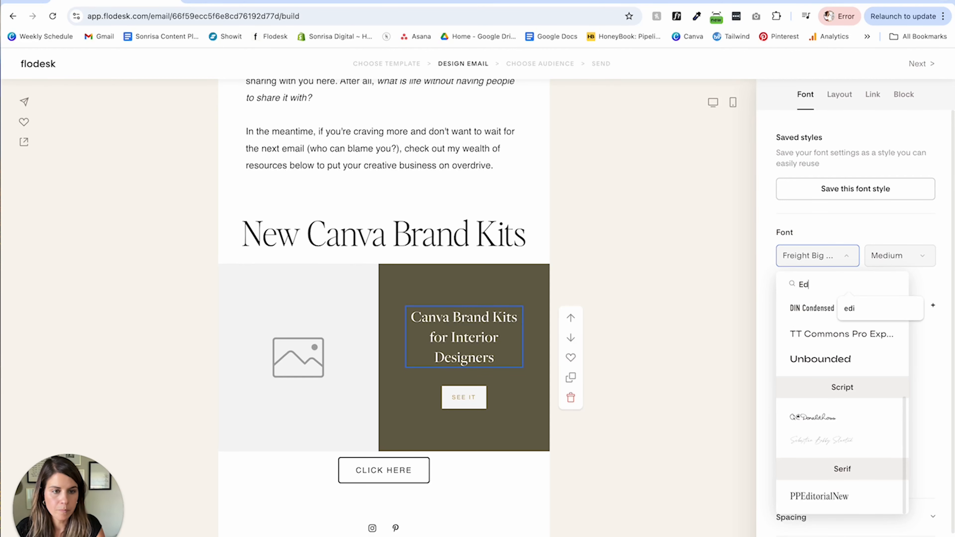
pyautogui.write('it')
pyautogui.click(837, 350)
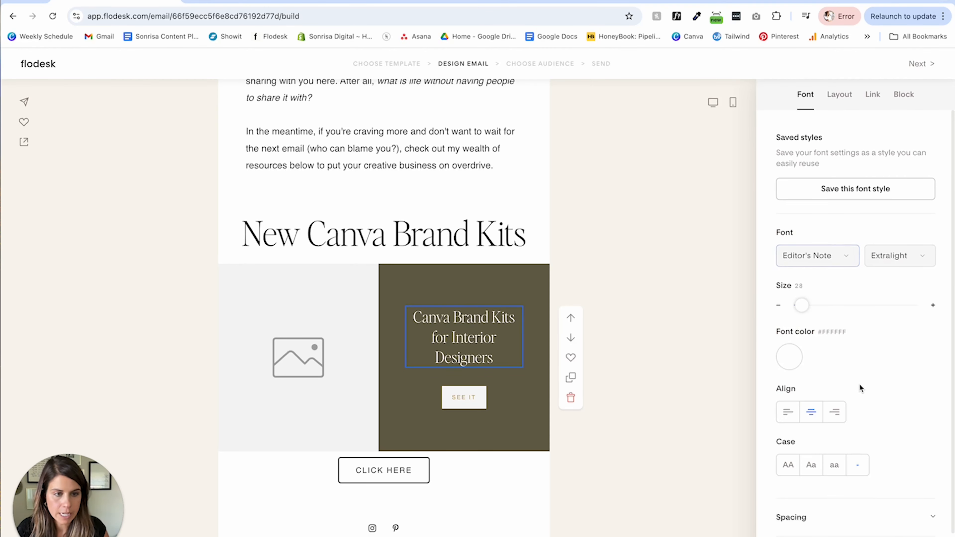
pyautogui.moveTo(807, 306); pyautogui.dragTo(807, 305)
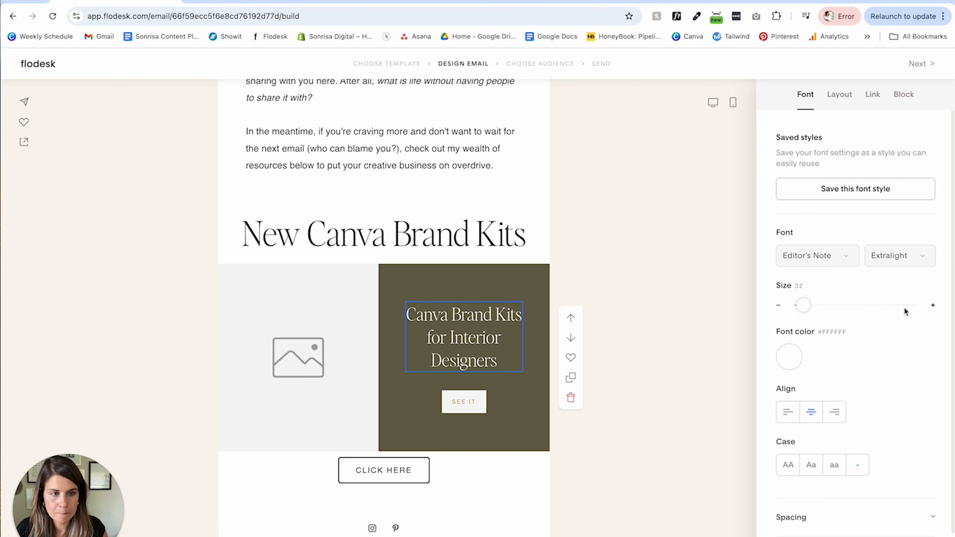
pyautogui.click(934, 308)
pyautogui.click(662, 401)
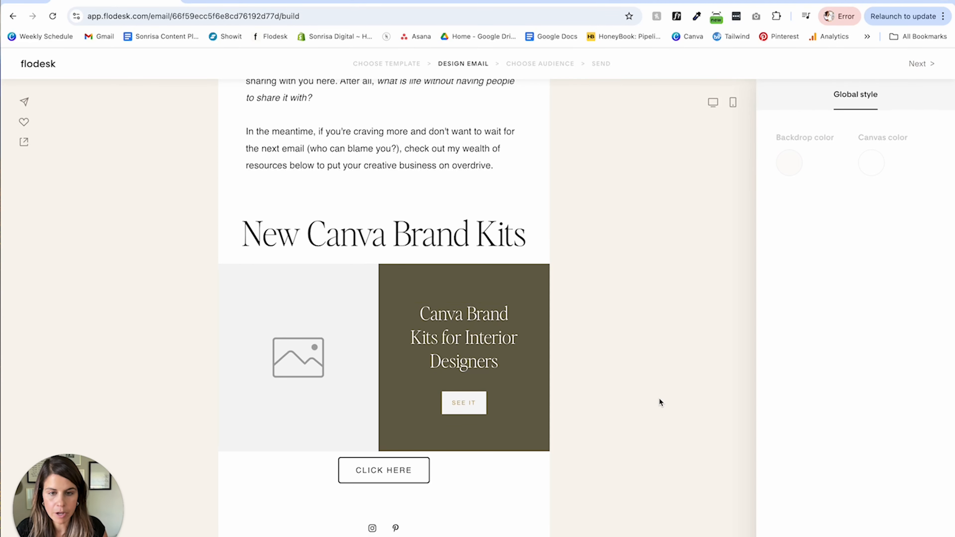
# - Upload 27.png from the Brand Kit Promos (3) folder into the block's empty image placeholder
pyautogui.click(289, 348)
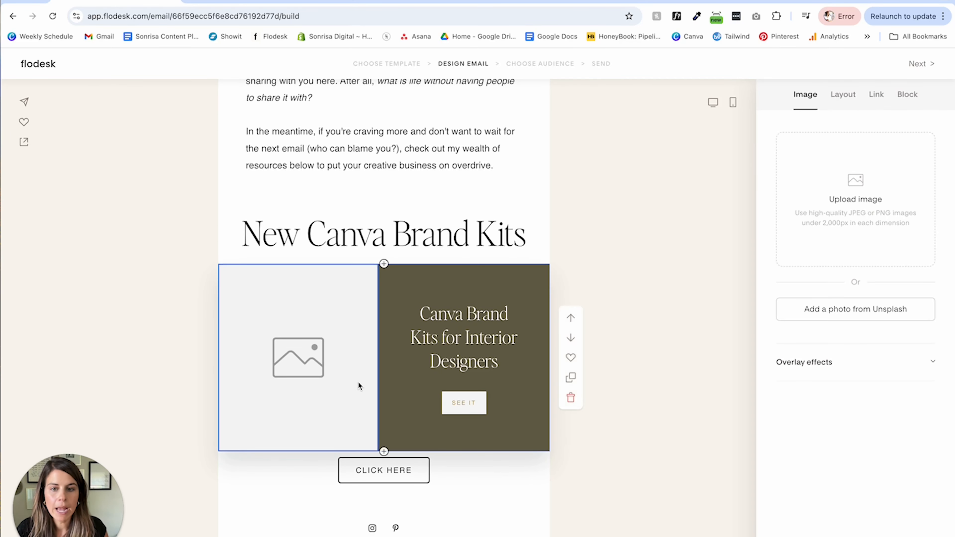
pyautogui.click(836, 206)
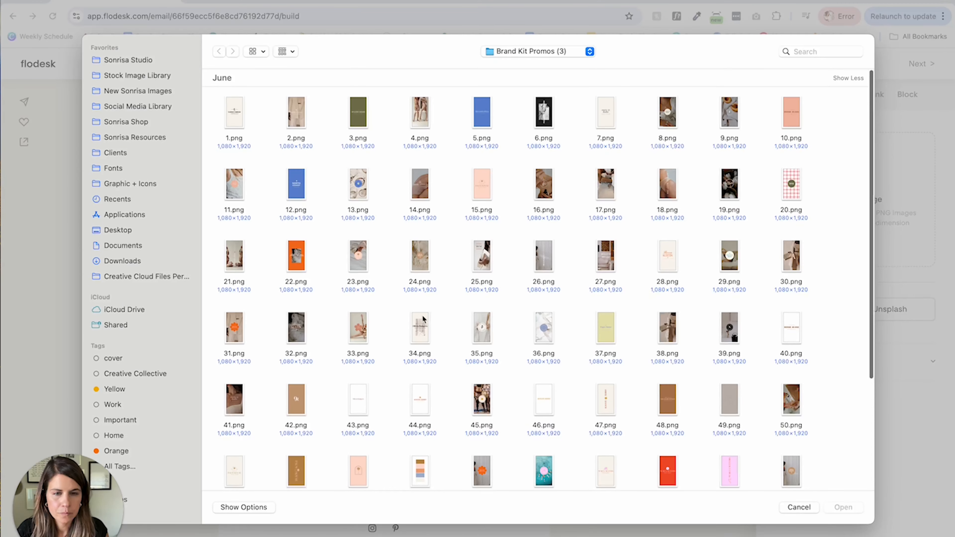
pyautogui.scroll(-2, 545, 297)
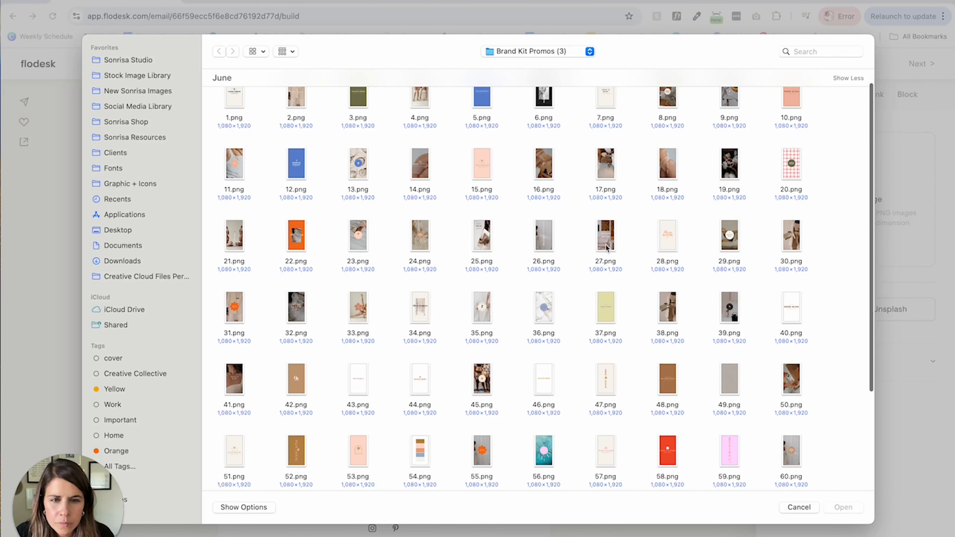
pyautogui.click(607, 246)
pyautogui.doubleClick(606, 246)
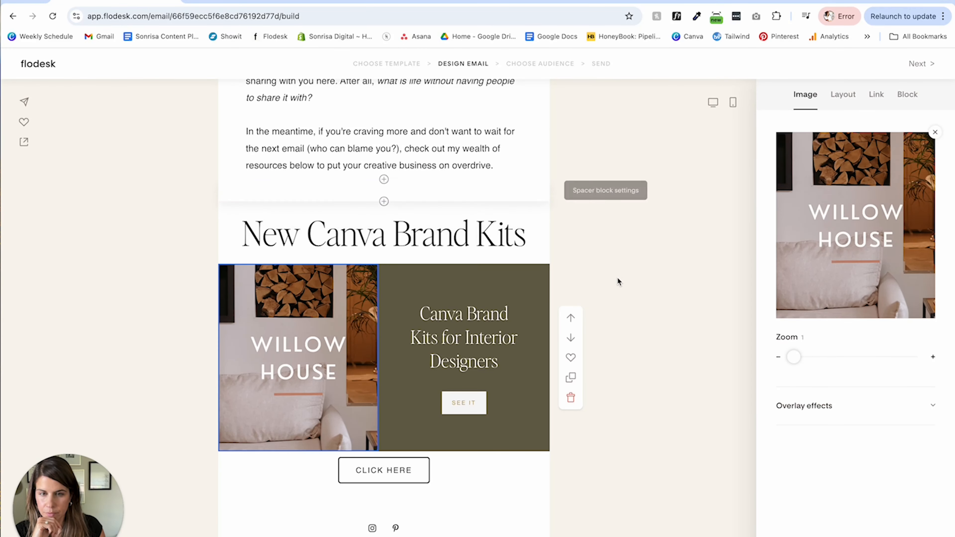
pyautogui.click(616, 298)
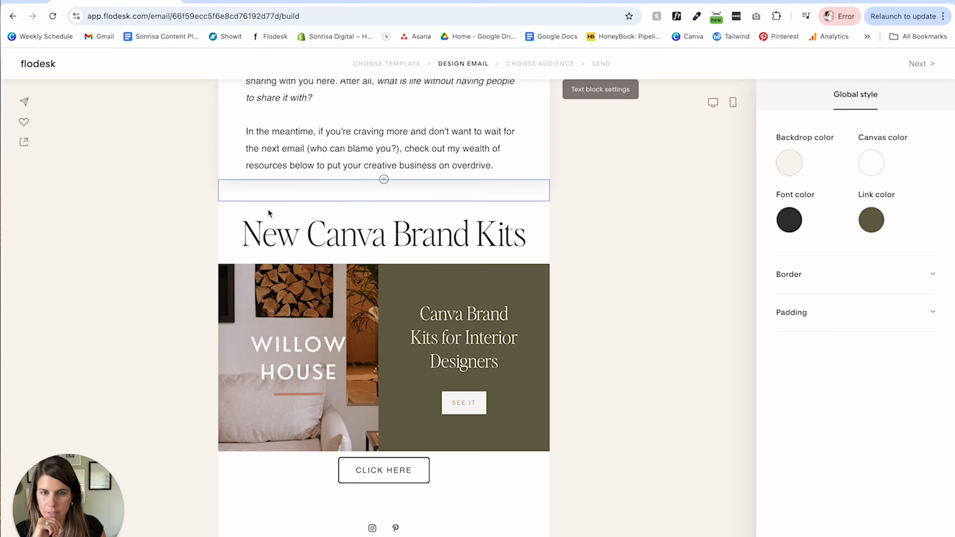
# - Delete the spacer above the "New Canva Brand Kits" heading and insert a spacer between the heading and the image-and-text block
pyautogui.click(403, 199)
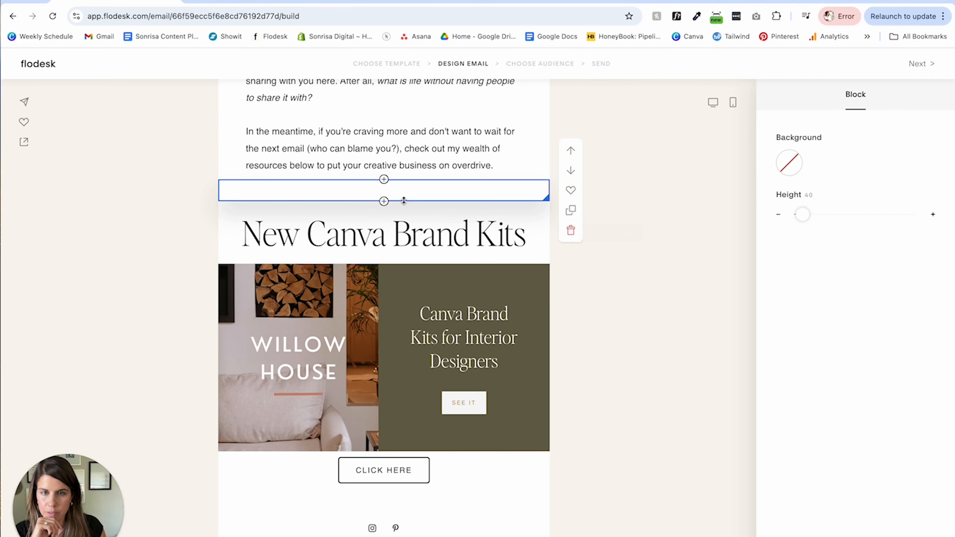
pyautogui.click(571, 230)
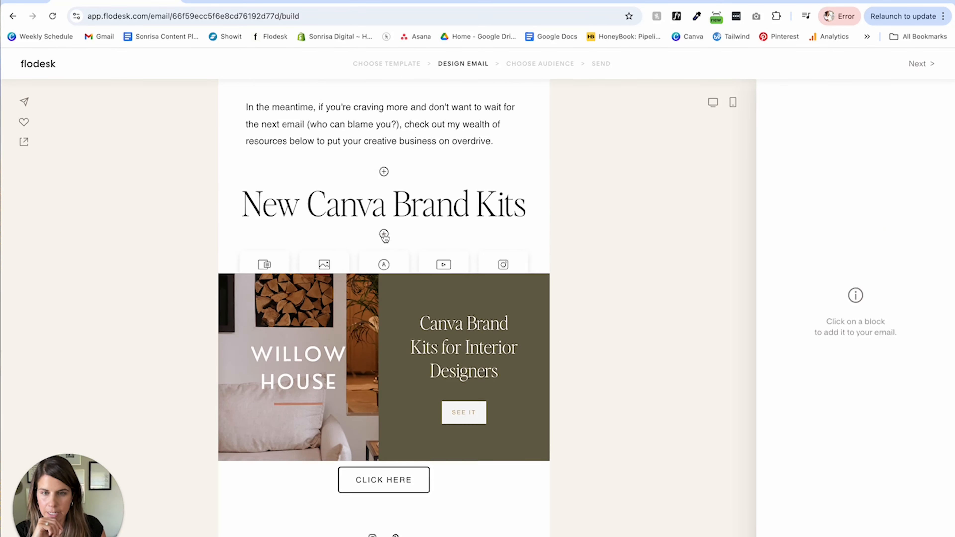
pyautogui.click(383, 234)
pyautogui.click(498, 329)
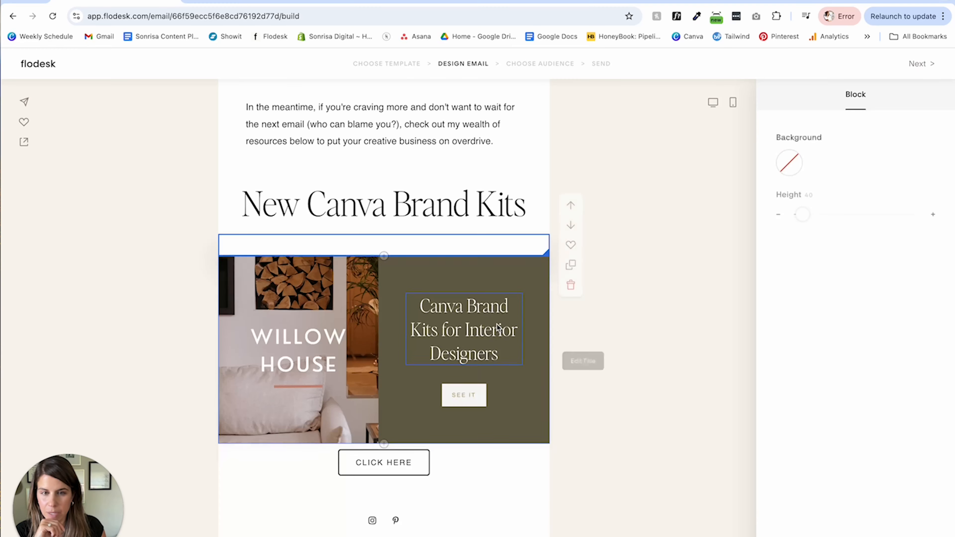
pyautogui.click(570, 284)
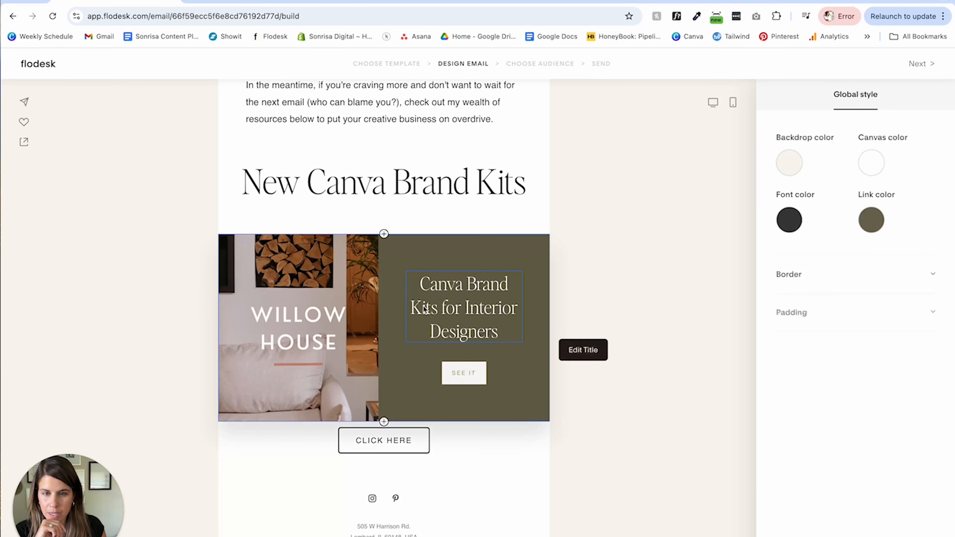
# - Duplicate the Interior Designers image-and-text block and insert a spacer between the two copies
pyautogui.click(533, 252)
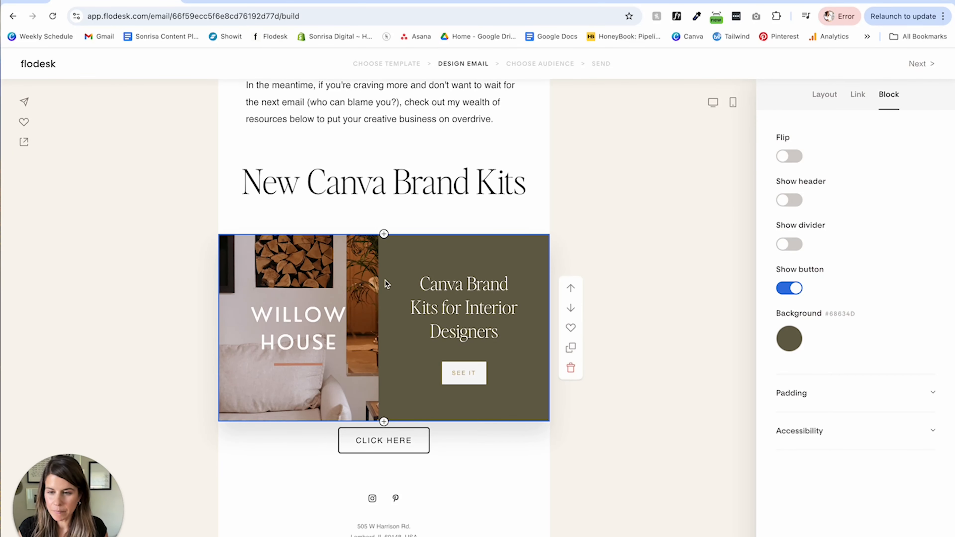
pyautogui.click(571, 347)
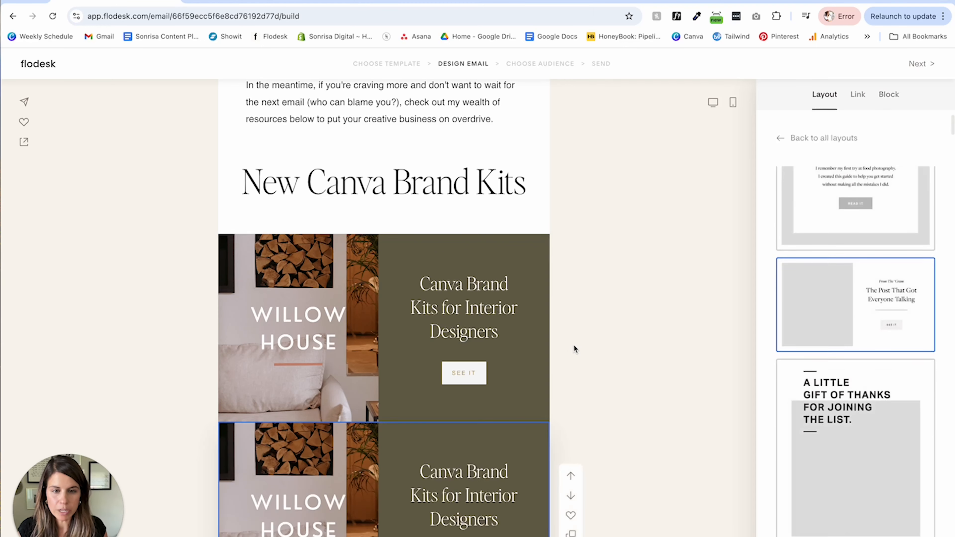
pyautogui.scroll(-2, 574, 345)
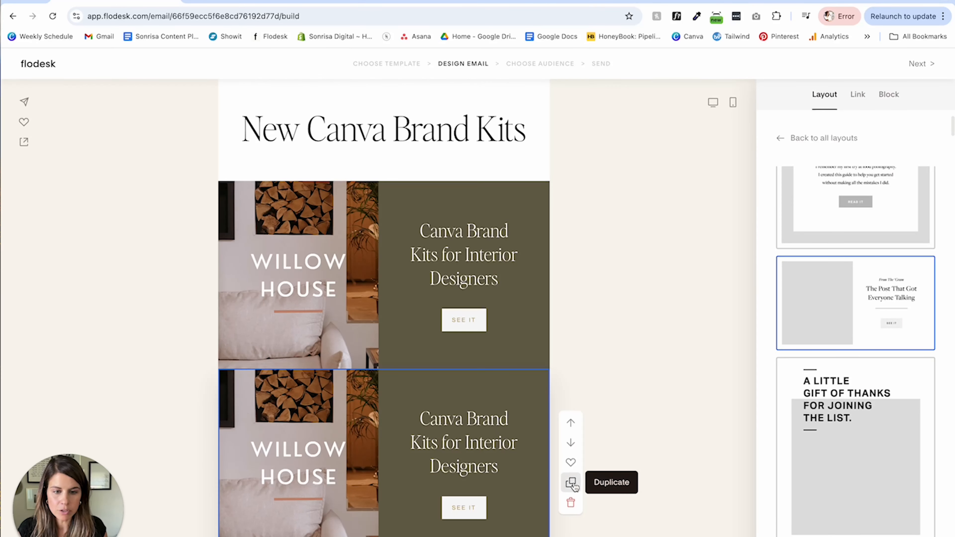
pyautogui.scroll(-1, 384, 352)
pyautogui.click(387, 363)
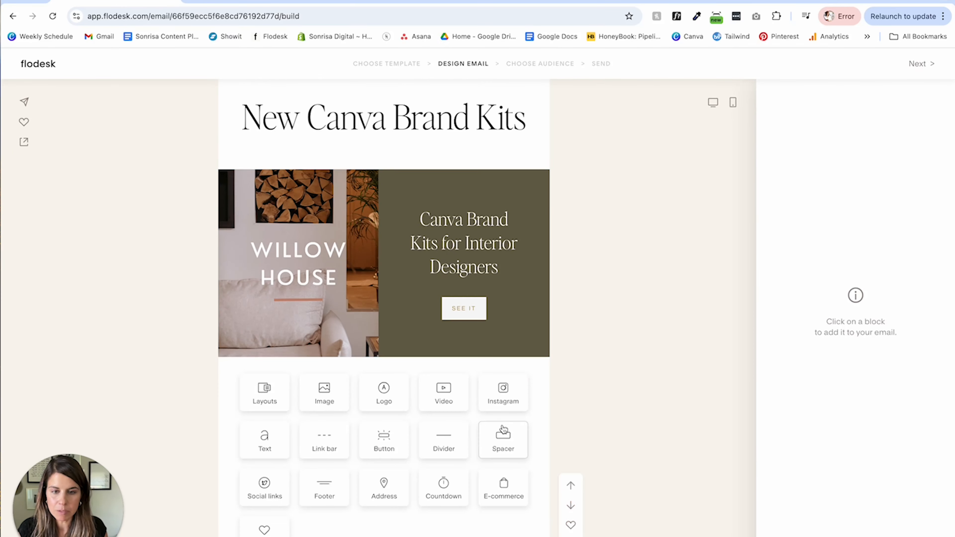
pyautogui.click(503, 433)
pyautogui.scroll(-3, 335, 379)
# - Flip the lower copy's image and text sides and change its title to "Canva Brand Kits for Health Professionals"
pyautogui.click(415, 297)
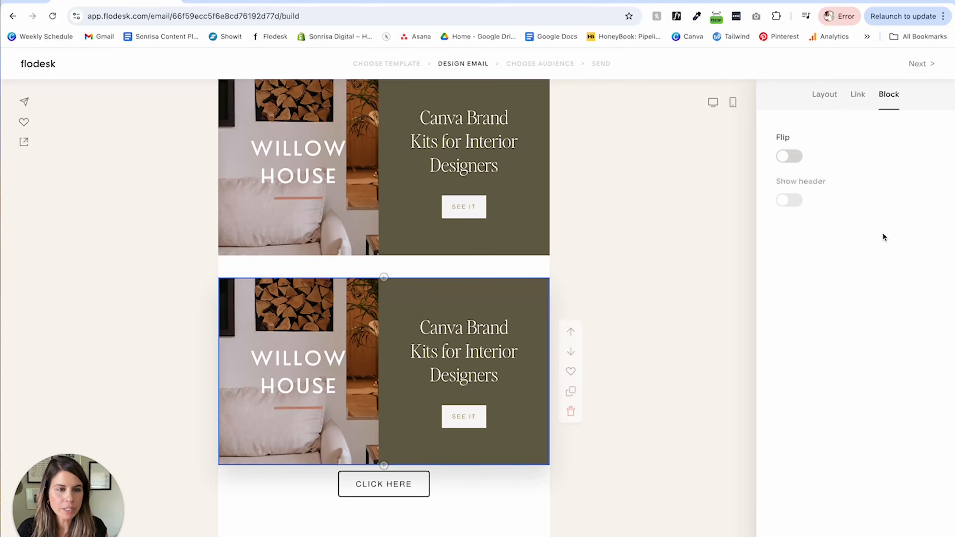
pyautogui.click(792, 157)
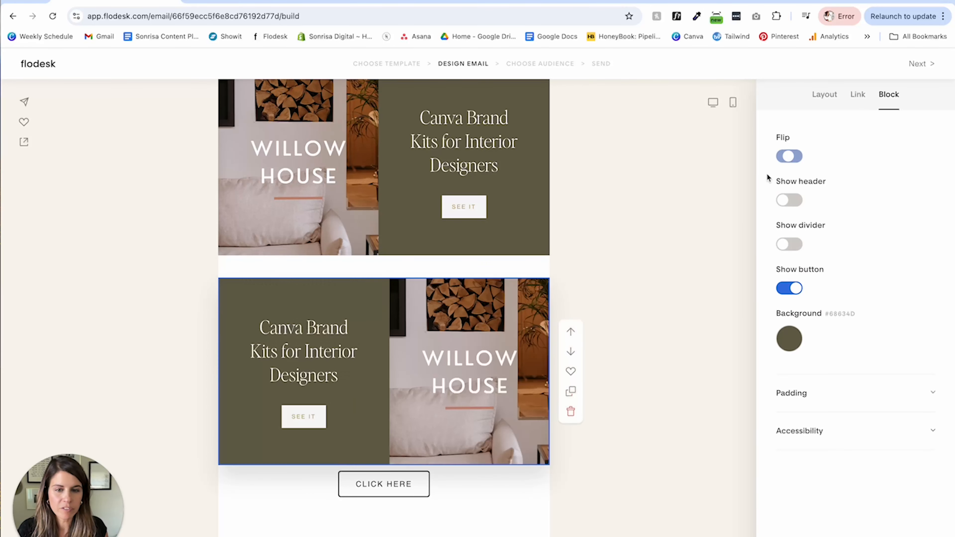
pyautogui.click(288, 382)
pyautogui.moveTo(305, 351); pyautogui.dragTo(348, 378)
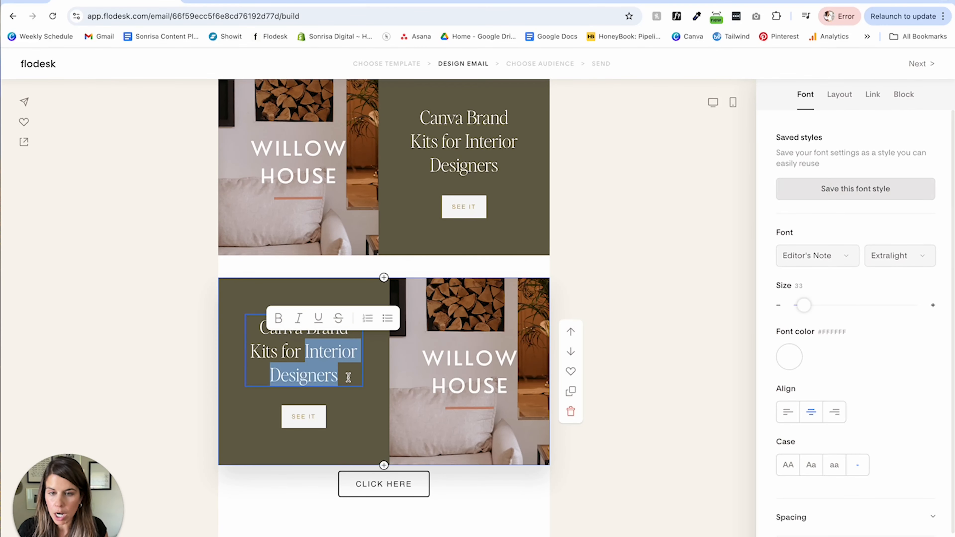
pyautogui.write('Health Pr')
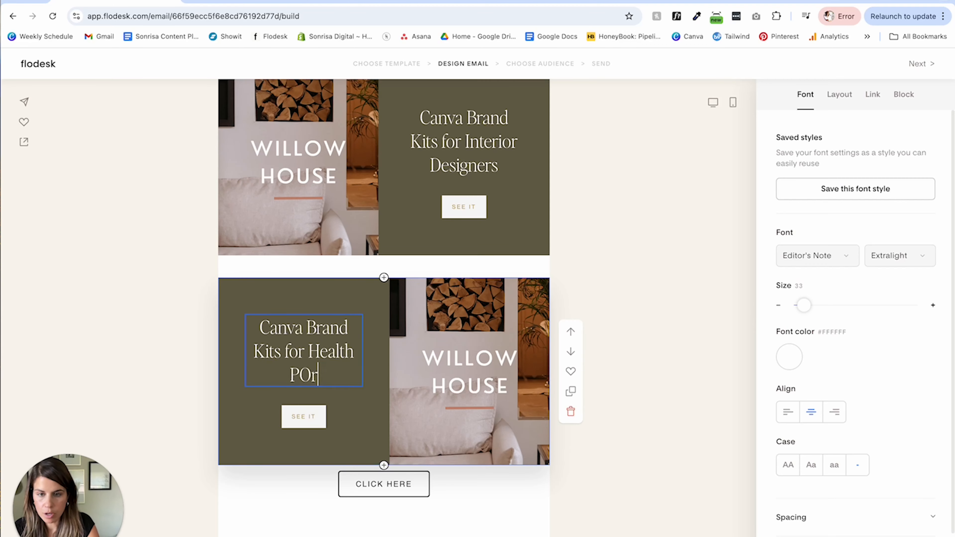
pyautogui.write('ofessionals')
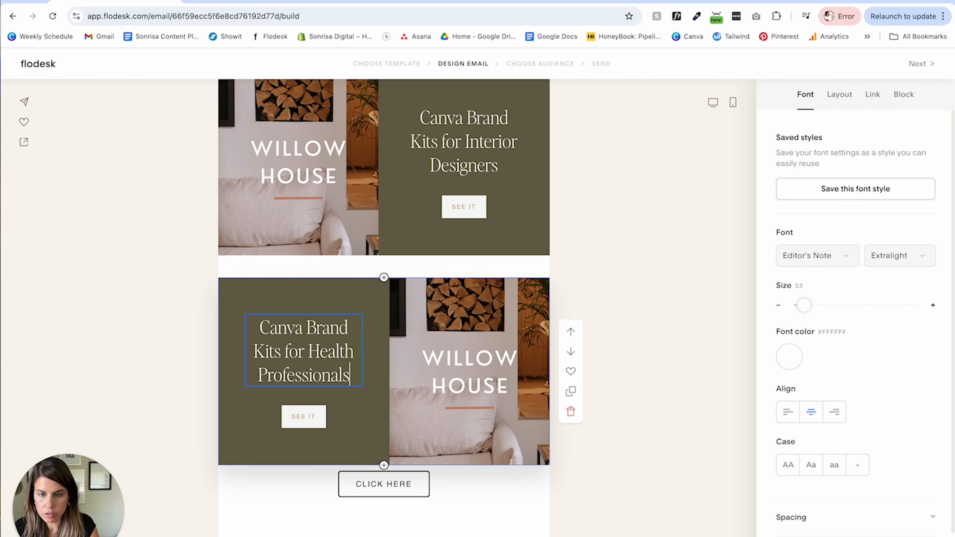
# - Replace the image in the Health Professionals block with 33.png from the Brand Kit Promos (3) folder
pyautogui.click(457, 376)
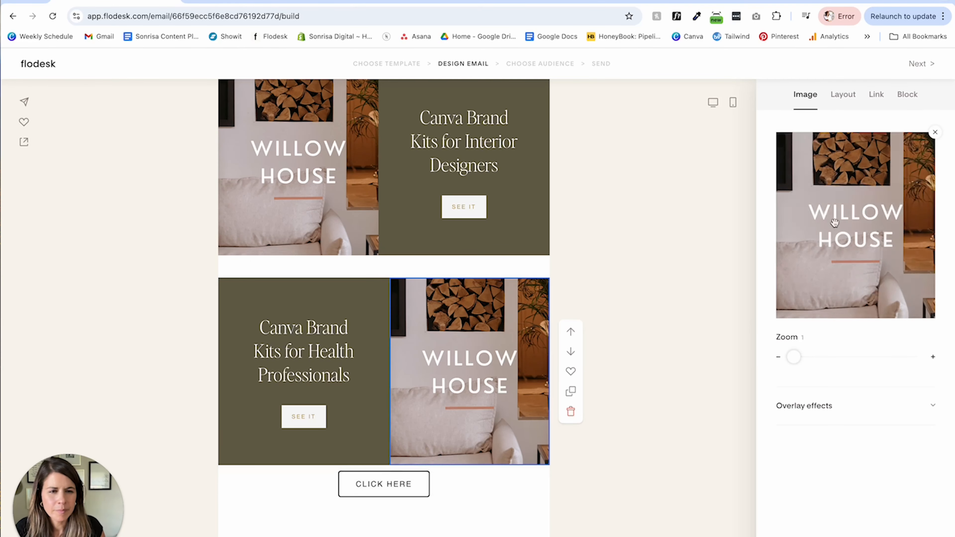
pyautogui.click(935, 132)
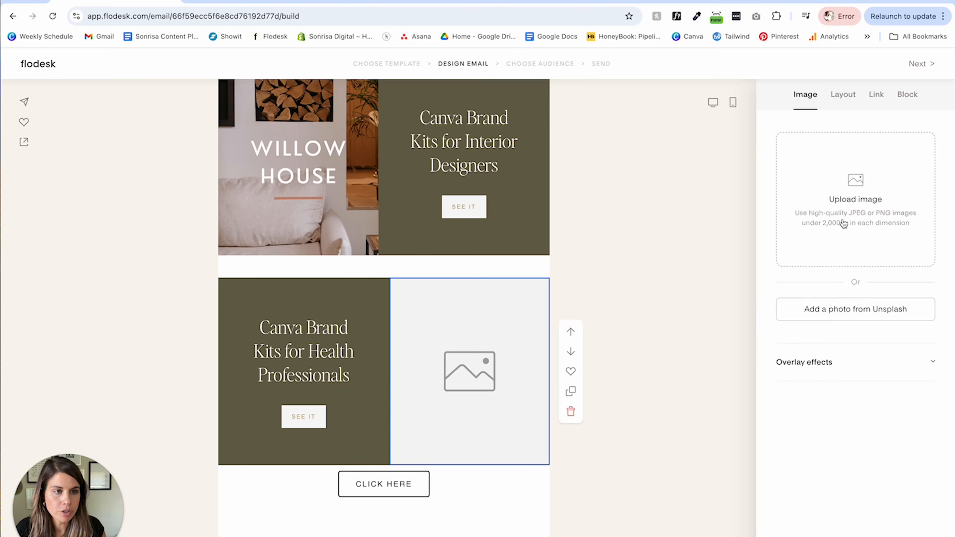
pyautogui.click(843, 222)
pyautogui.scroll(-3, 524, 278)
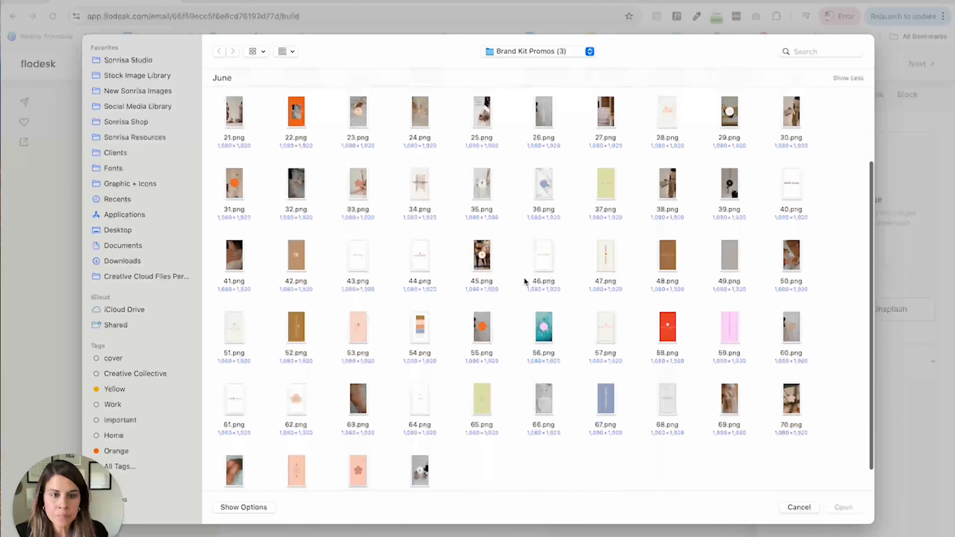
pyautogui.click(359, 187)
pyautogui.click(843, 507)
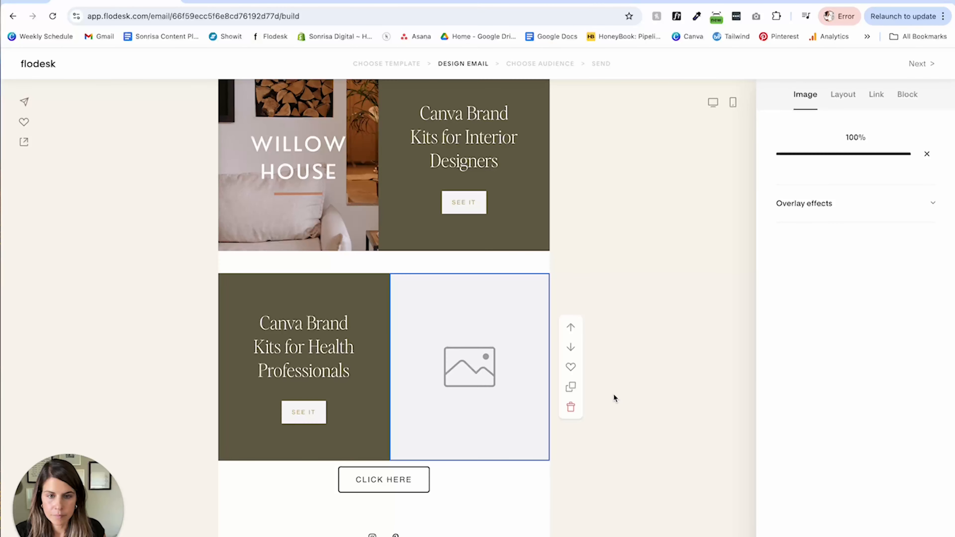
pyautogui.scroll(3, 614, 394)
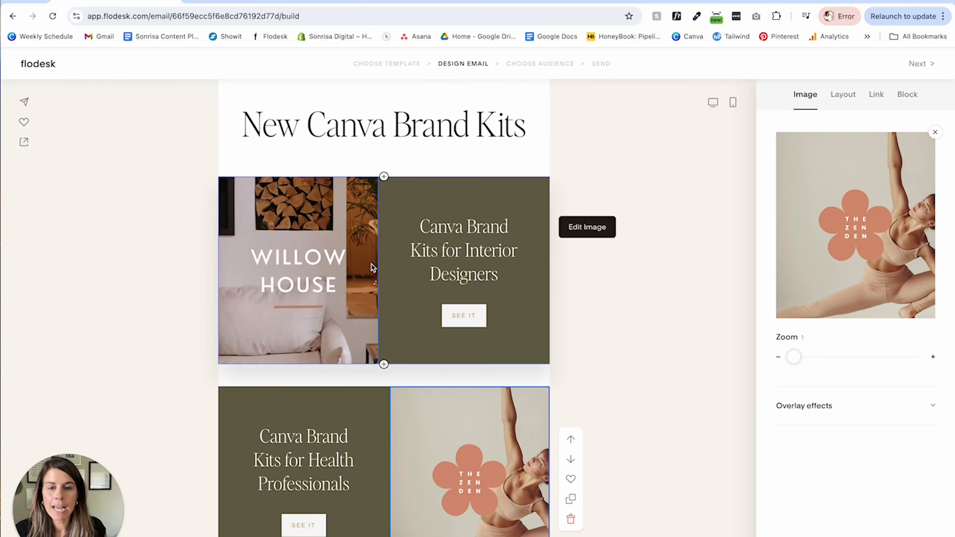
# - Set the font of the "SEE IT" button in the Interior Designers block to Helvetica
pyautogui.scroll(-4, 461, 290)
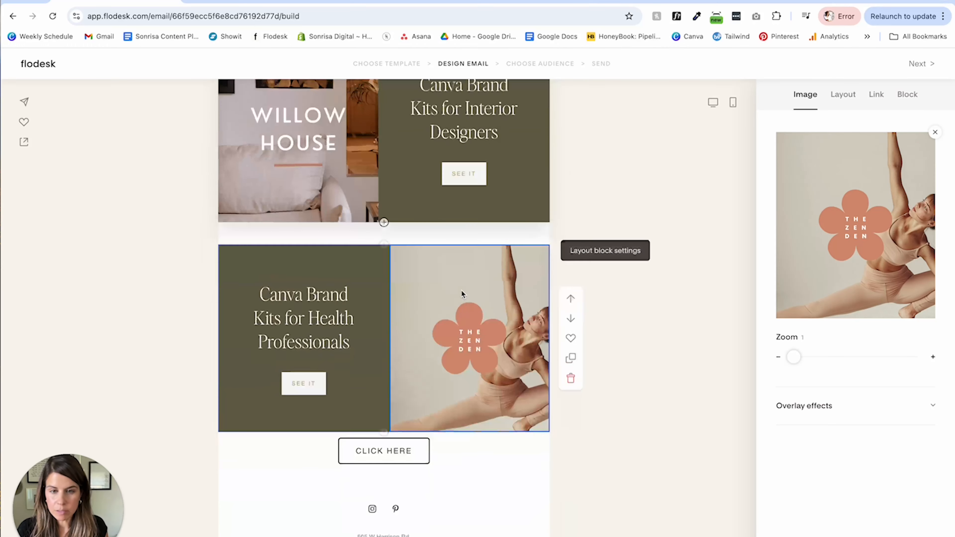
pyautogui.scroll(4, 290, 348)
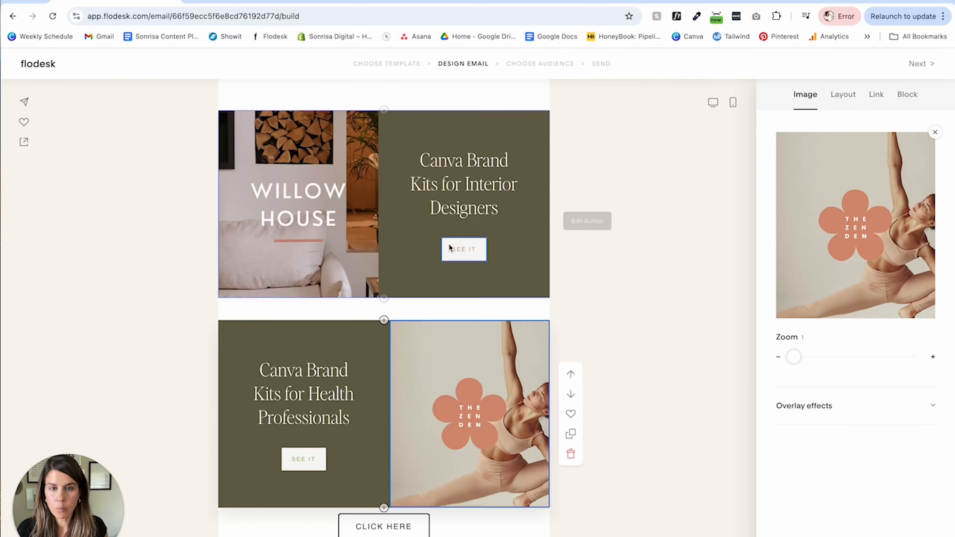
pyautogui.click(467, 298)
pyautogui.tripleClick(466, 297)
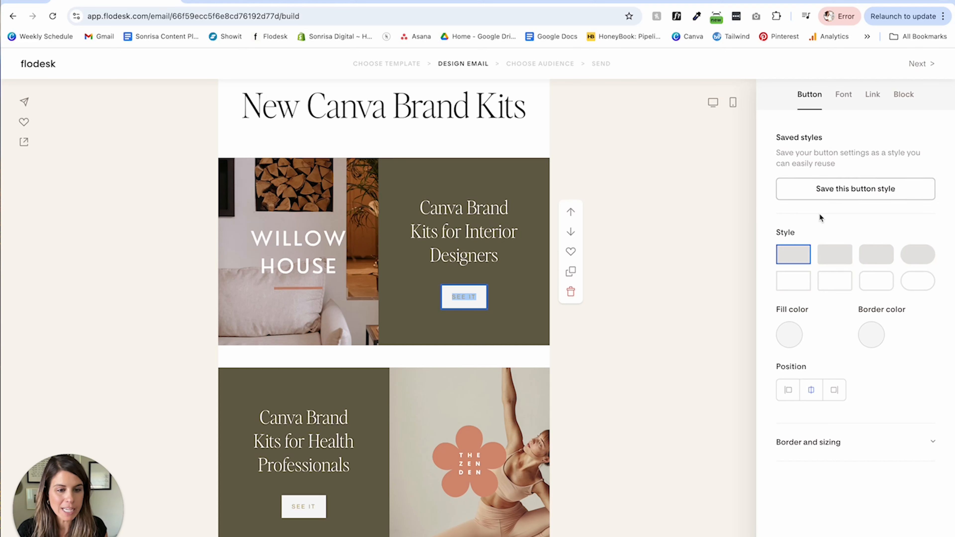
pyautogui.click(842, 98)
pyautogui.click(832, 166)
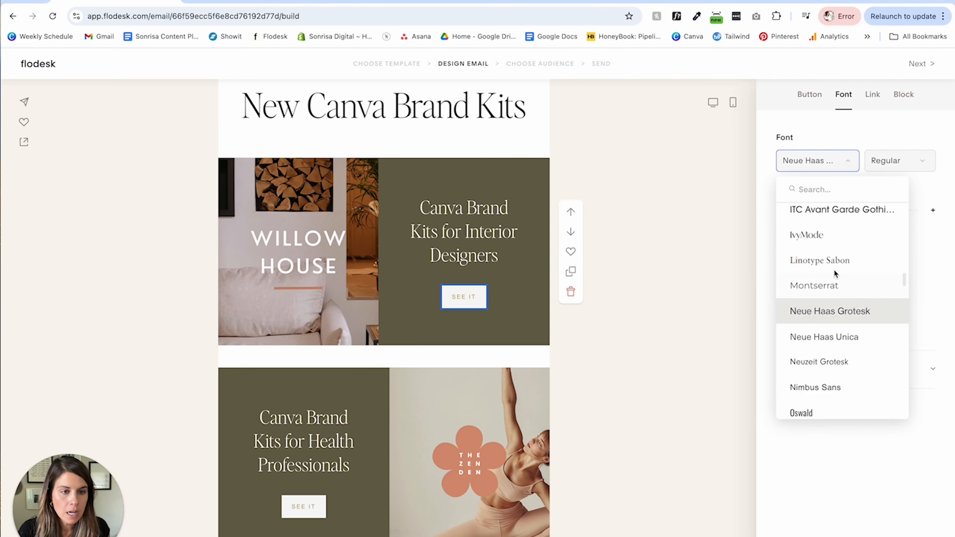
pyautogui.scroll(15, 834, 271)
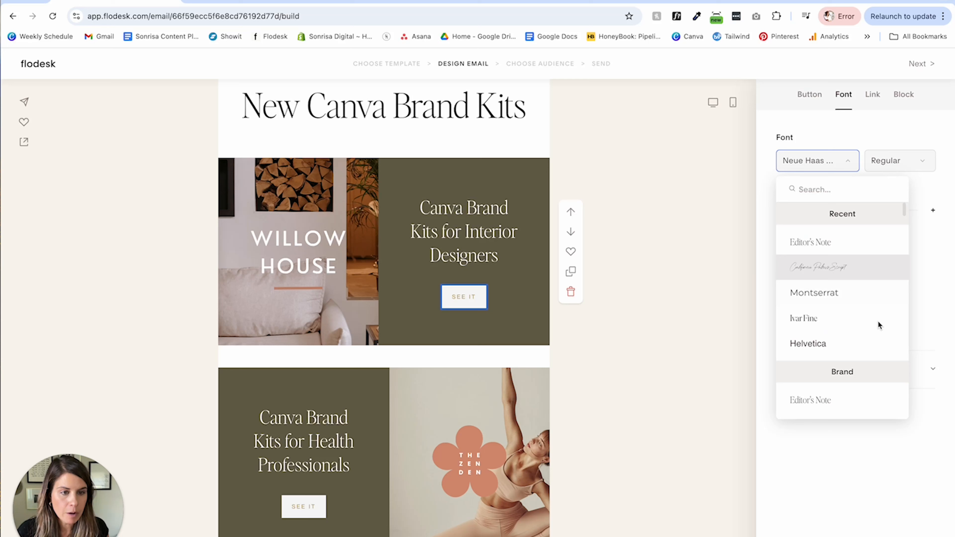
pyautogui.click(809, 342)
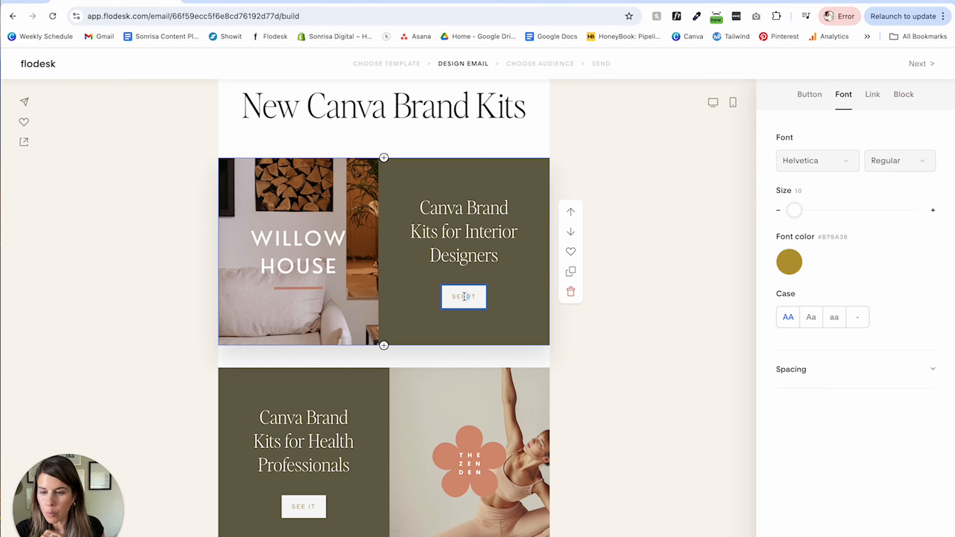
# - Give the "CLICK HERE" button a filled square-cornered style in the olive brand color and insert a spacer above it
pyautogui.scroll(-4, 465, 298)
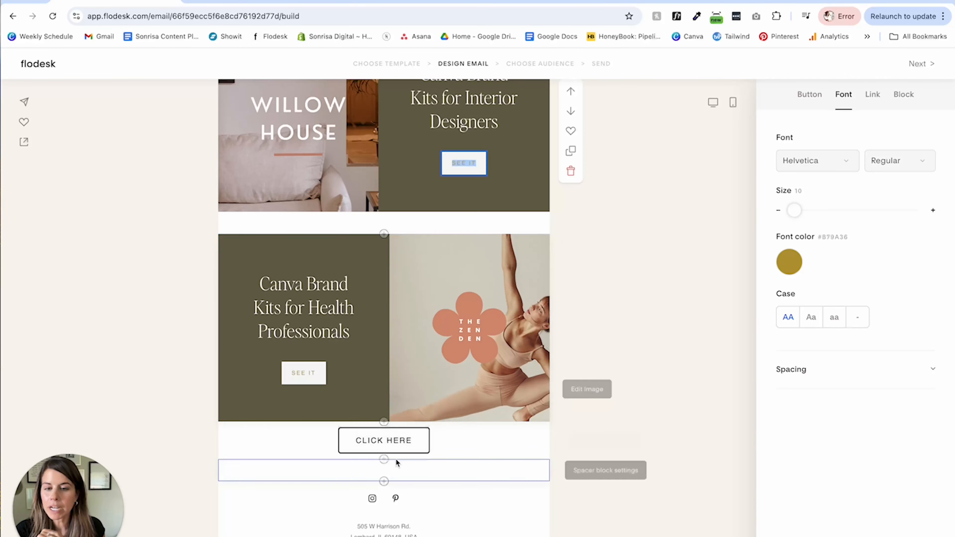
pyautogui.click(402, 442)
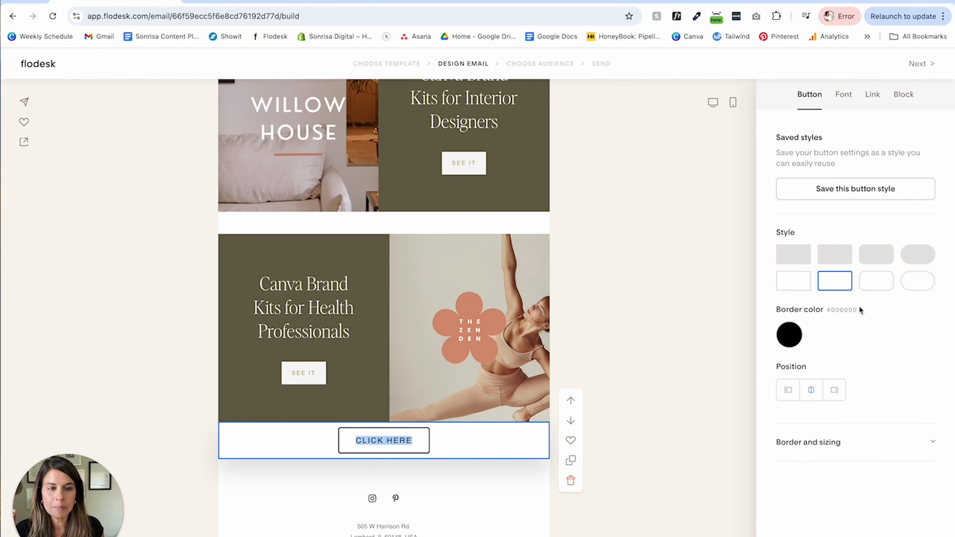
pyautogui.click(792, 255)
pyautogui.click(781, 343)
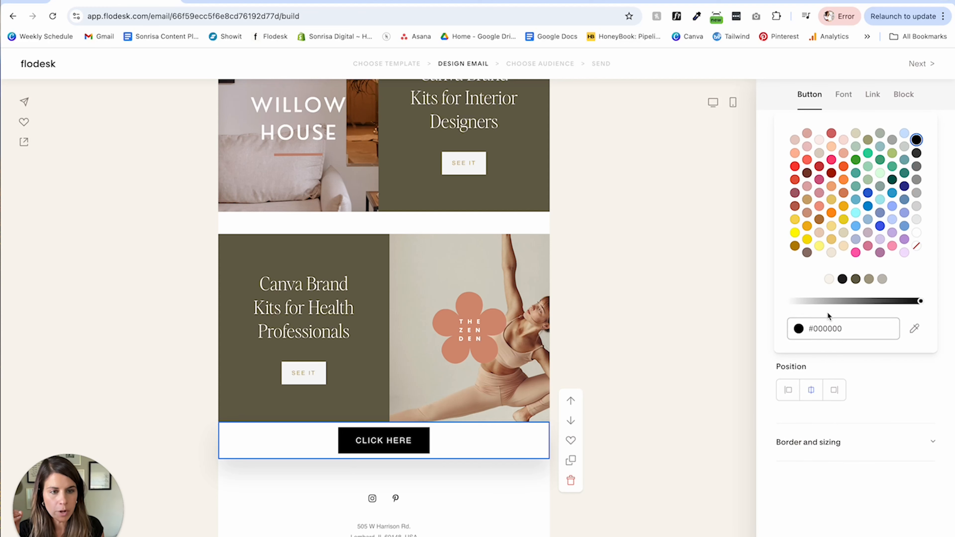
pyautogui.click(856, 280)
pyautogui.click(907, 399)
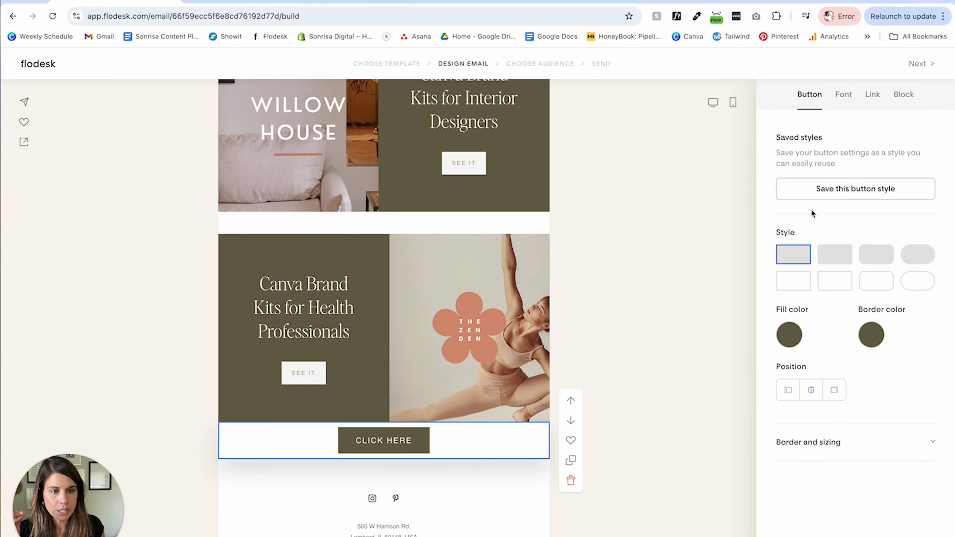
pyautogui.click(852, 95)
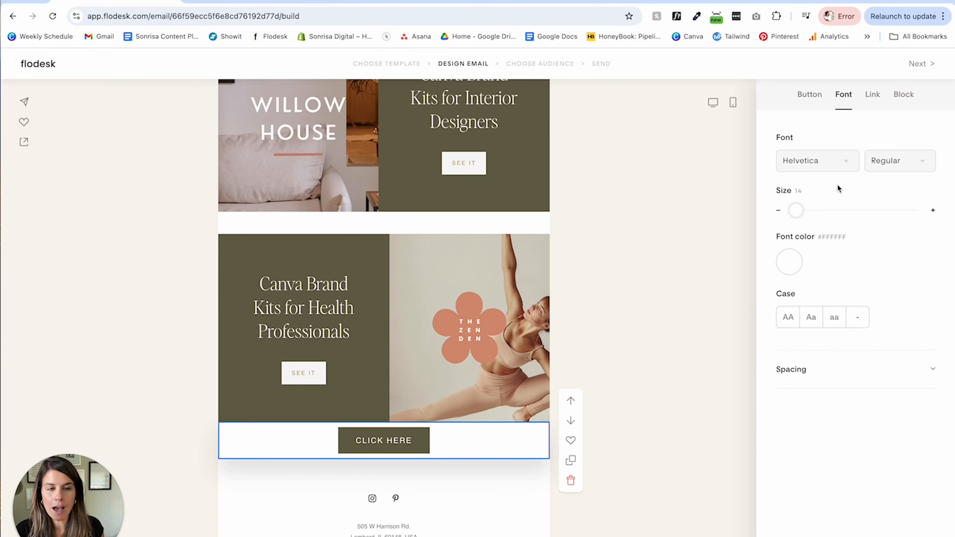
pyautogui.click(817, 166)
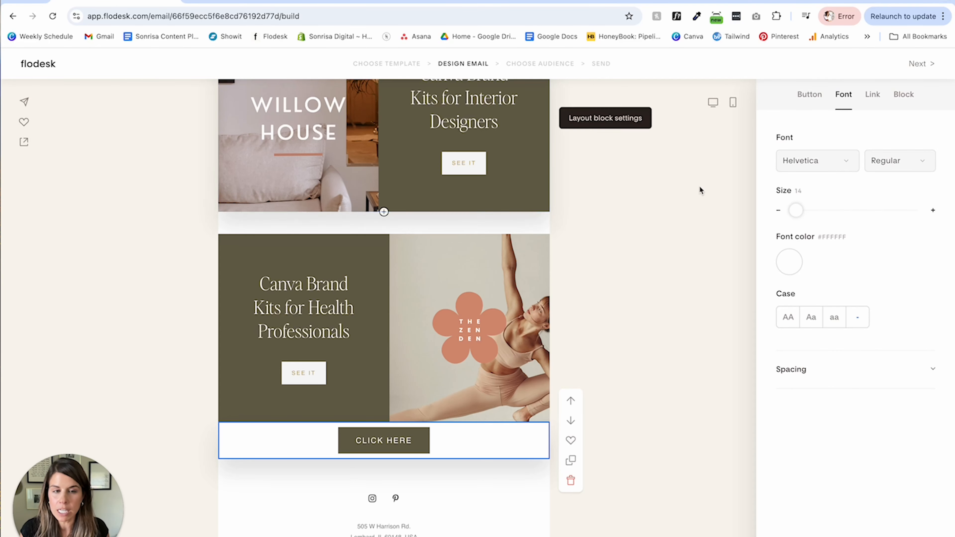
pyautogui.click(383, 422)
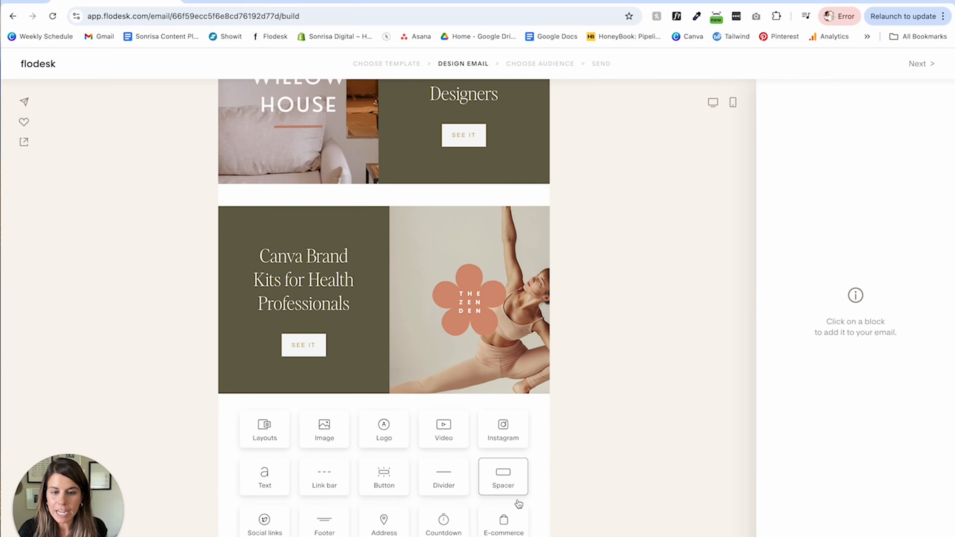
pyautogui.click(508, 323)
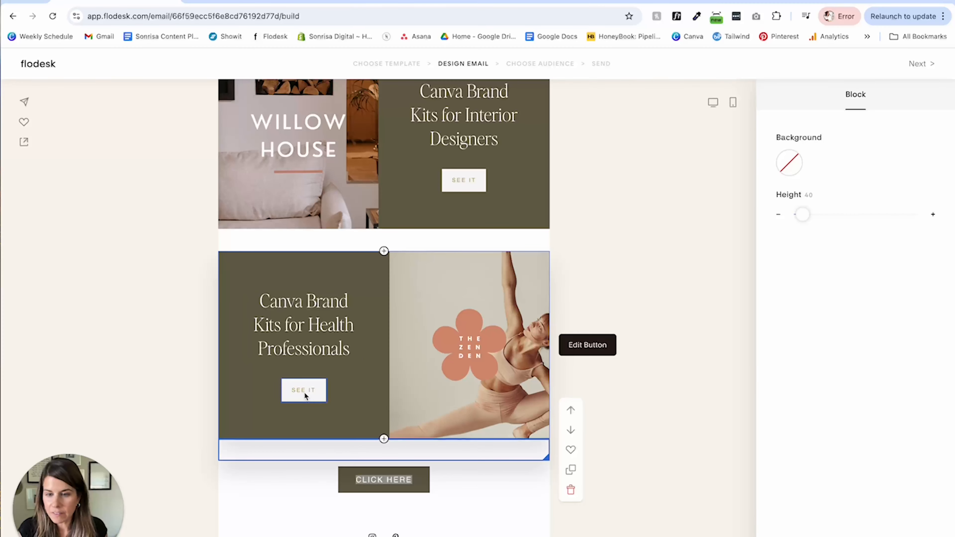
# - Set the Health Professionals "SEE IT" button text to Helvetica in the olive brand color #68634D
pyautogui.click(301, 392)
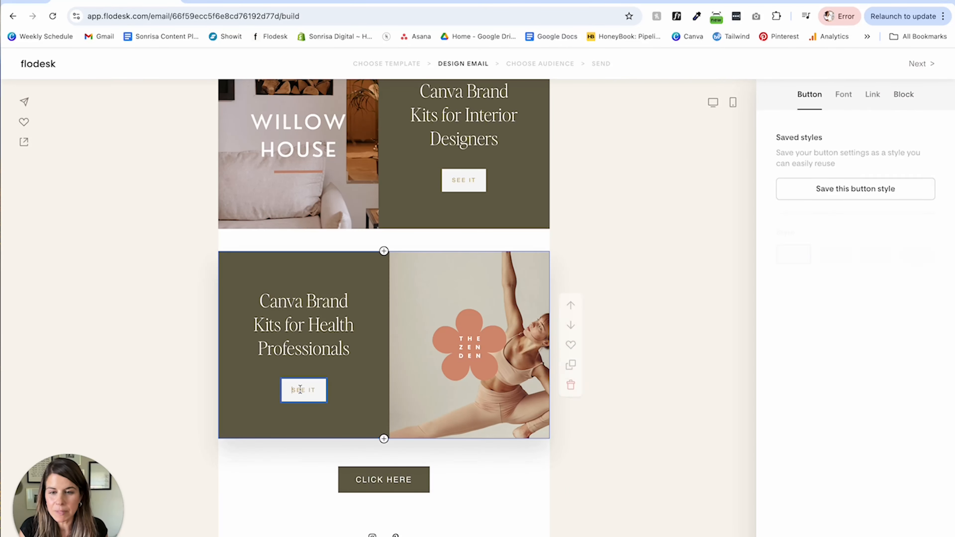
pyautogui.click(845, 98)
pyautogui.click(820, 161)
pyautogui.click(818, 187)
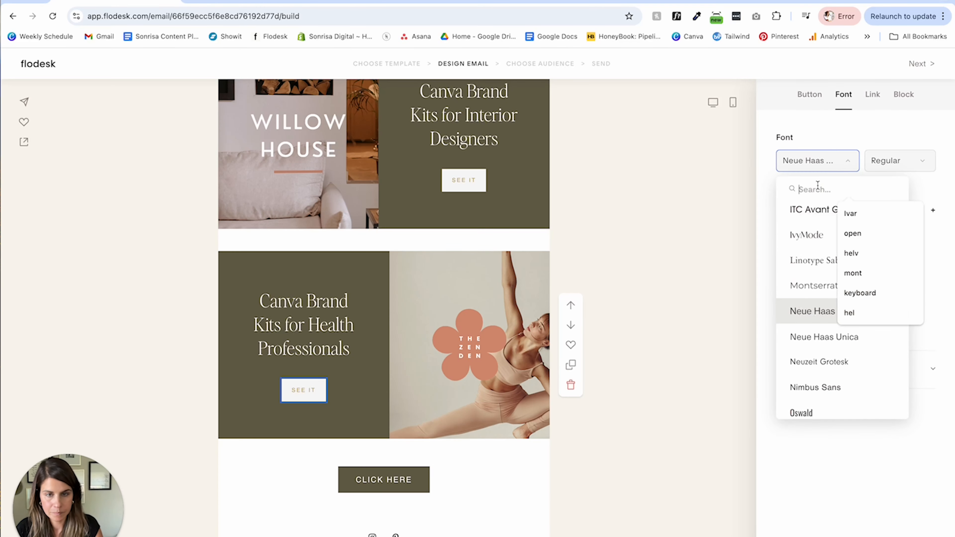
pyautogui.write('helv')
pyautogui.click(813, 242)
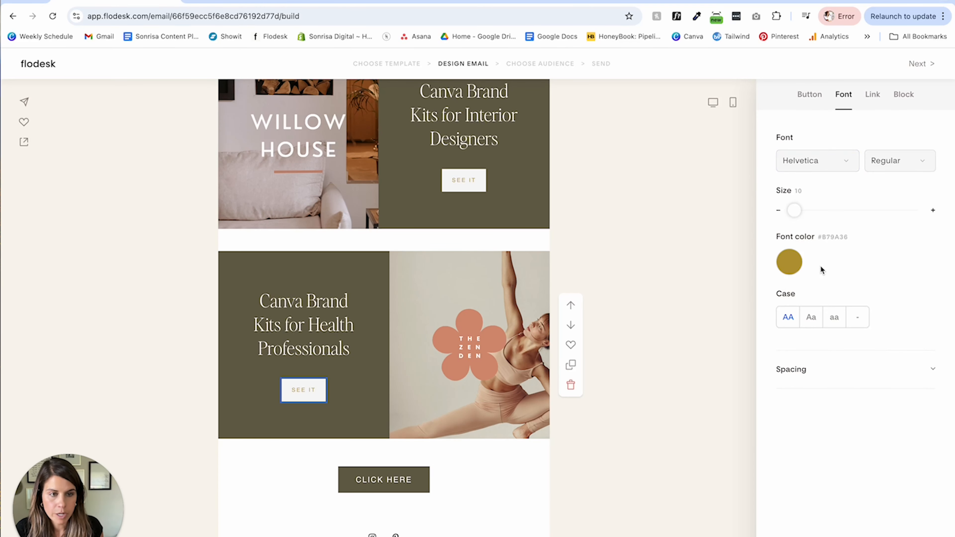
pyautogui.click(789, 262)
pyautogui.click(856, 444)
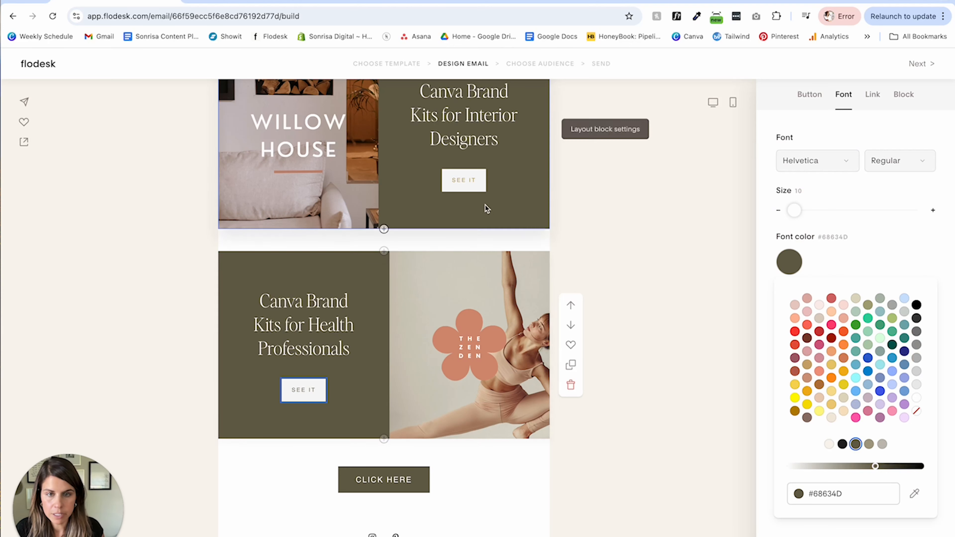
# - Set the font color of the Interior Designers "SEE IT" button to the olive brand color #68634D
pyautogui.click(463, 180)
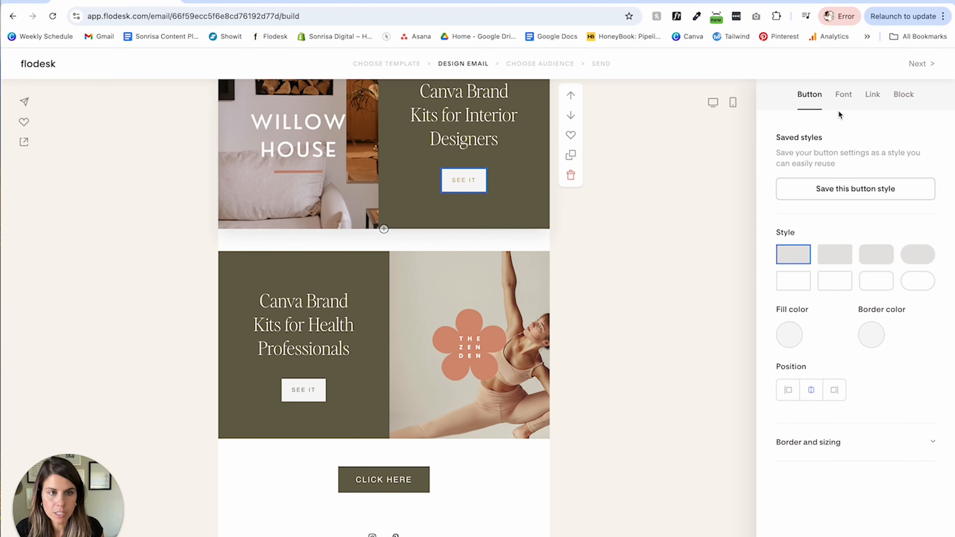
pyautogui.click(844, 95)
pyautogui.click(789, 262)
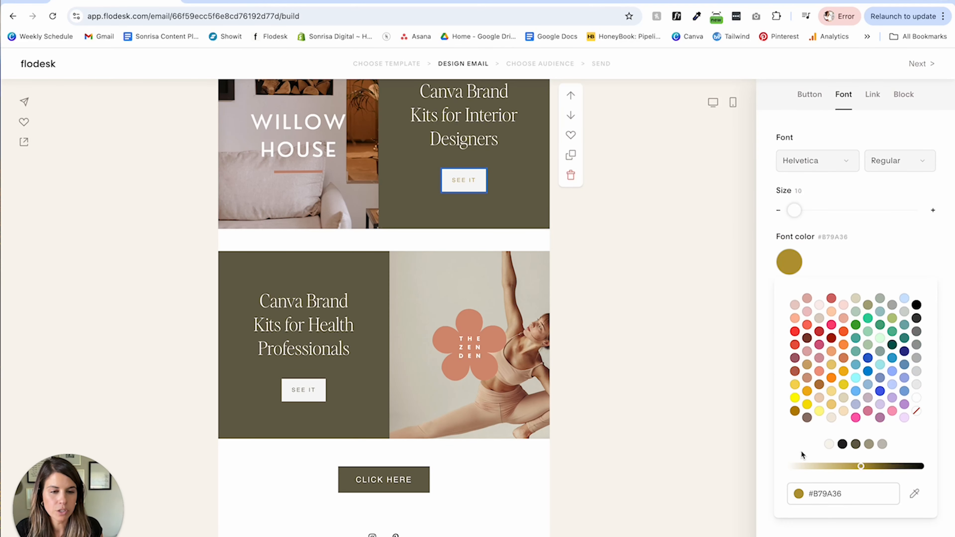
pyautogui.click(856, 445)
pyautogui.click(884, 262)
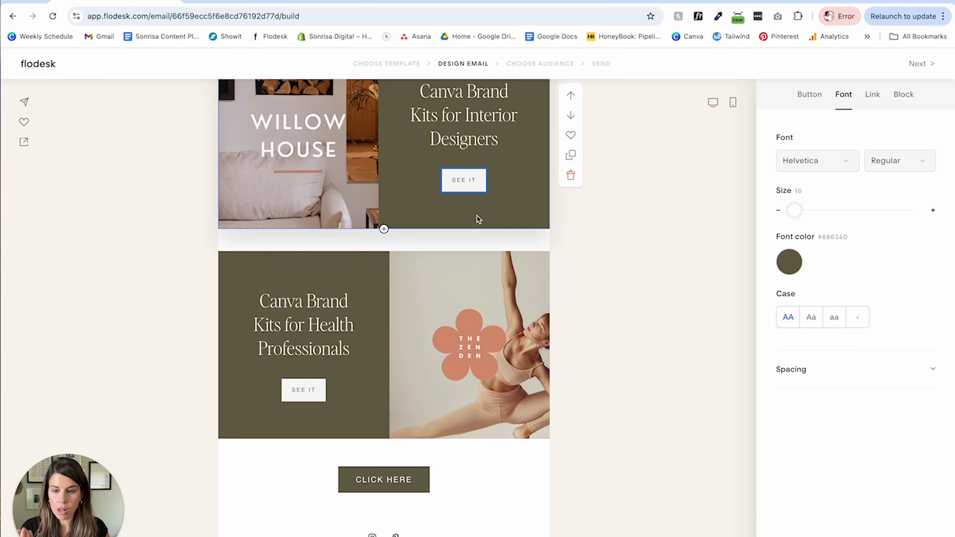
# - Review the email design from the logo and intro text down to the button below the Health Professionals block
pyautogui.scroll(1, 452, 189)
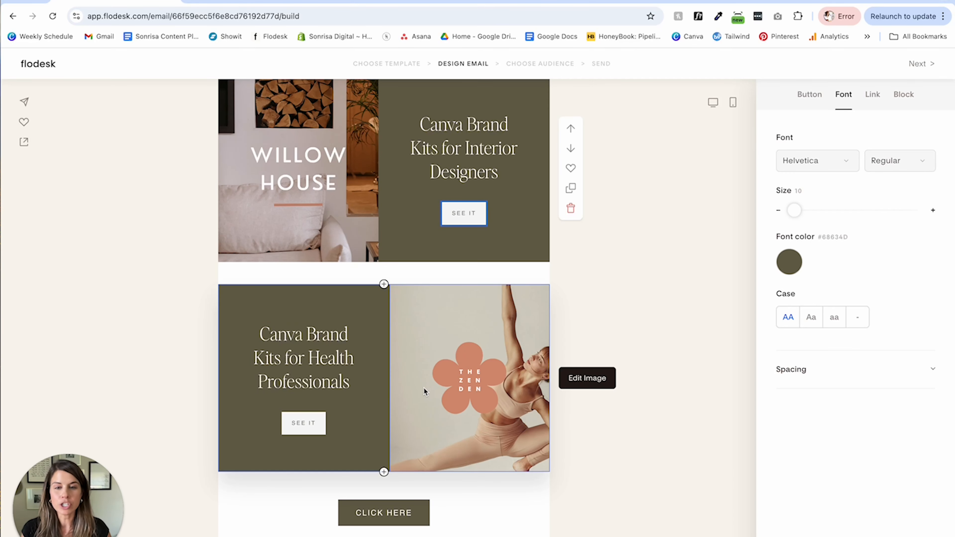
pyautogui.scroll(-2, 423, 388)
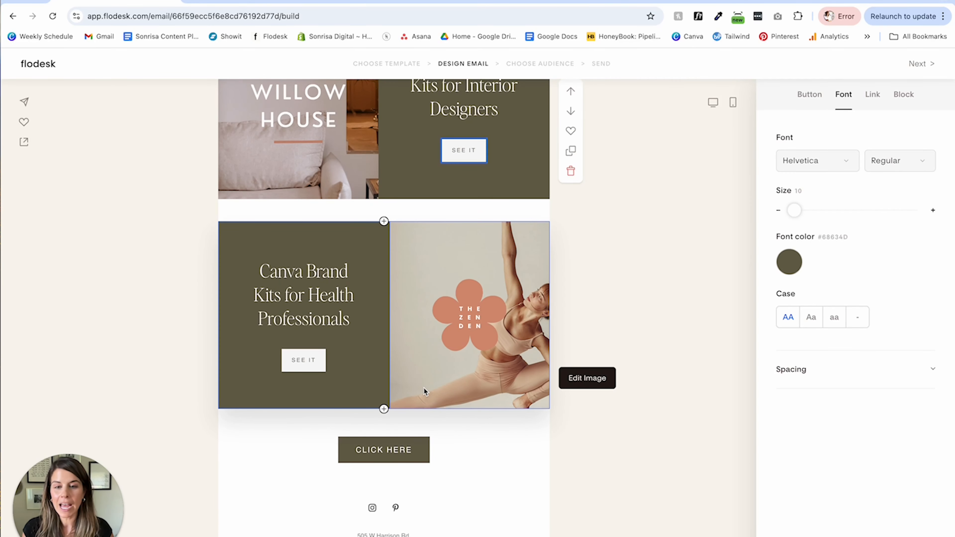
pyautogui.scroll(10, 464, 449)
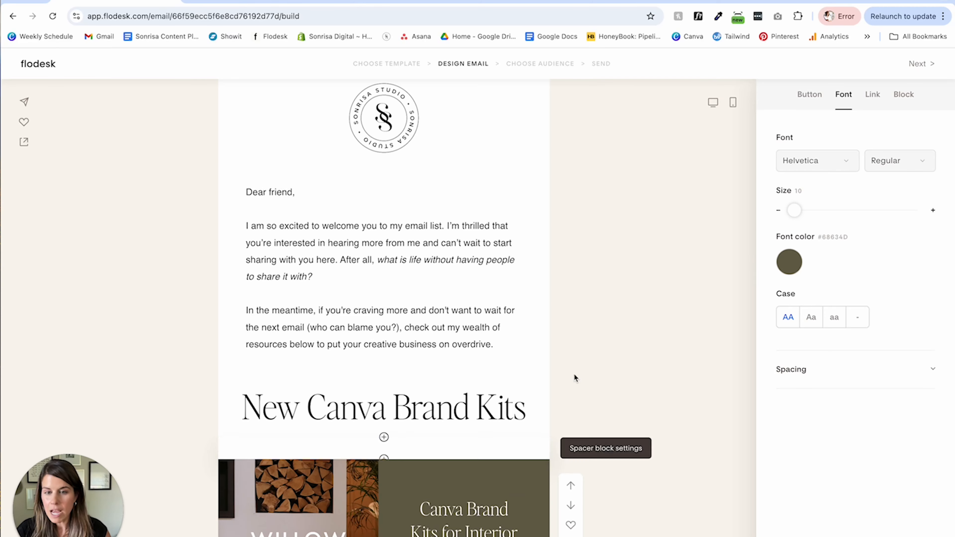
pyautogui.scroll(-1, 449, 337)
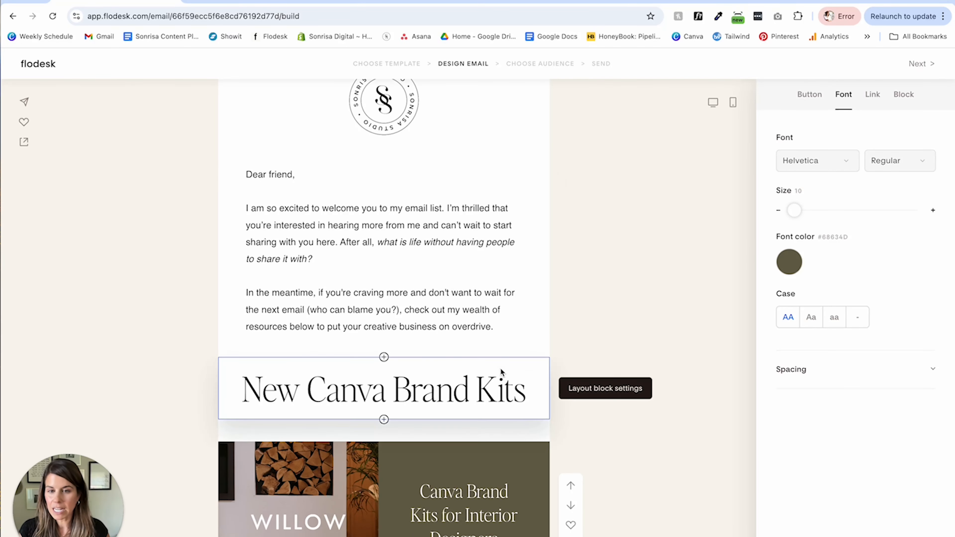
pyautogui.click(427, 383)
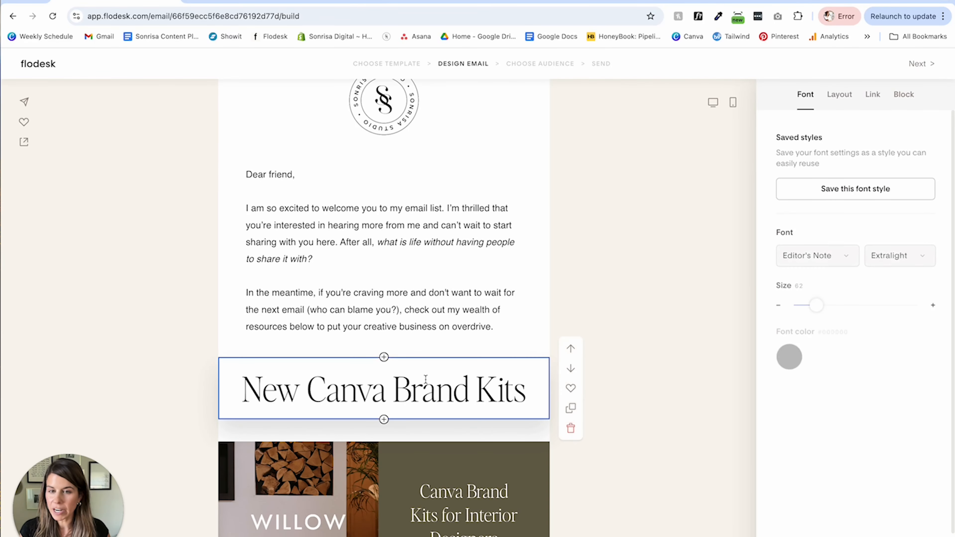
pyautogui.scroll(-4, 427, 382)
pyautogui.scroll(-12, 425, 379)
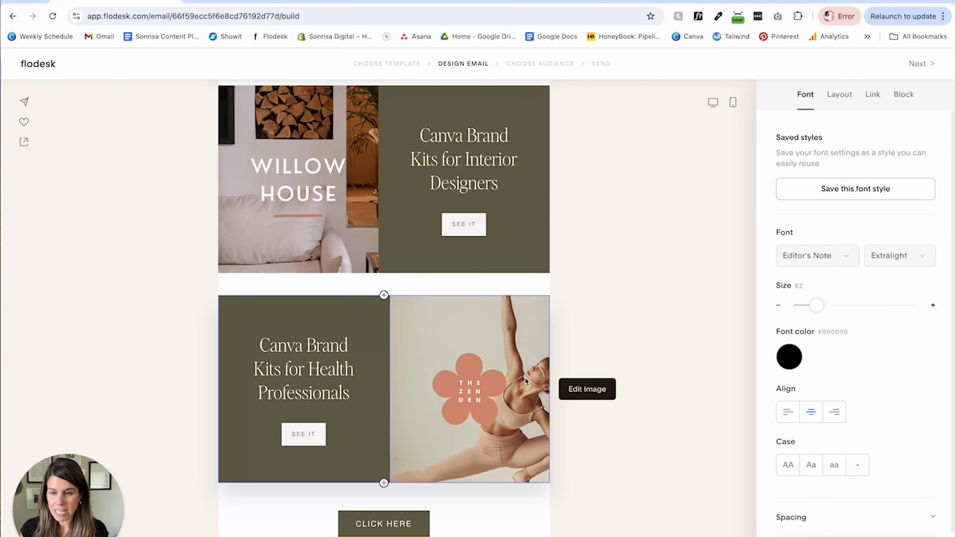
pyautogui.scroll(-4, 524, 377)
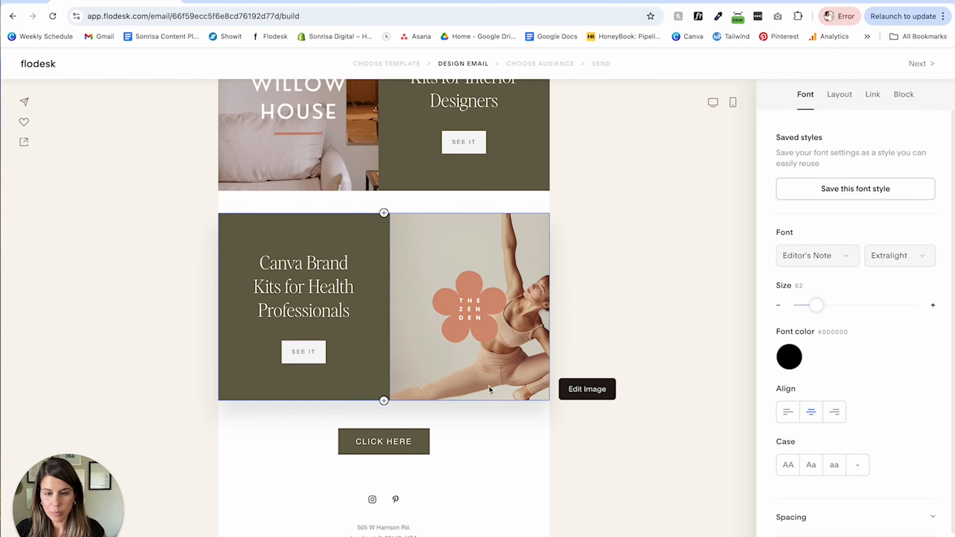
# - Change the "CLICK HERE" button's text to "Shop All Designs"
pyautogui.click(395, 445)
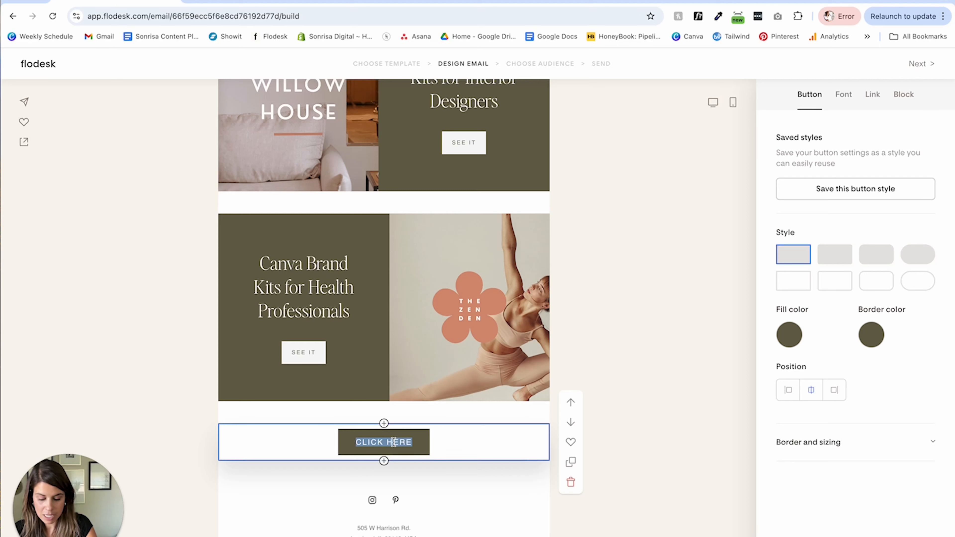
pyautogui.write('Shop')
pyautogui.press('BackSpace')
pyautogui.press('BackSpace')
pyautogui.press('BackSpace')
pyautogui.press('BackSpace')
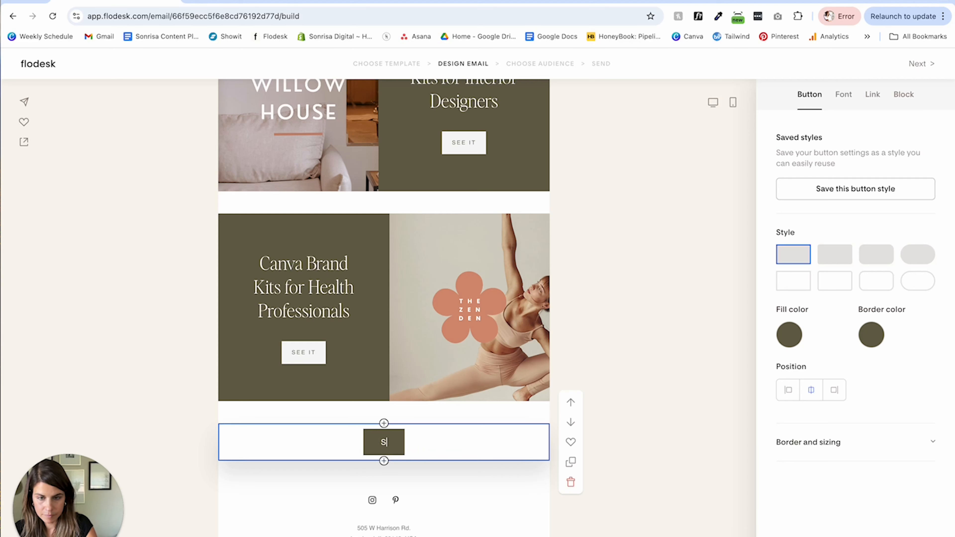
pyautogui.write('hop')
pyautogui.press('BackSpace')
pyautogui.press('BackSpace')
pyautogui.press('BackSpace')
pyautogui.write('hop All Designs')
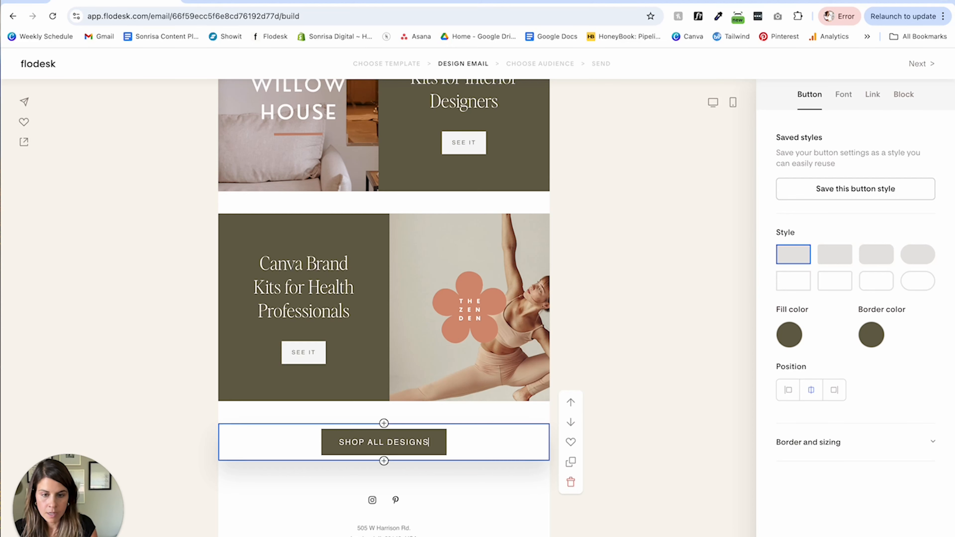
pyautogui.click(648, 443)
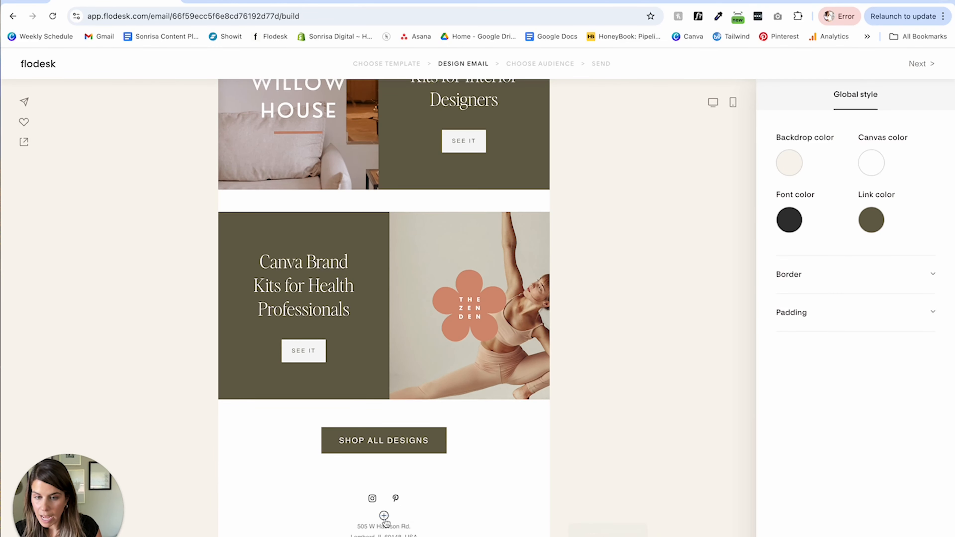
# - Insert an Instagram feed block between the social icons and the address
pyautogui.click(384, 515)
pyautogui.click(505, 335)
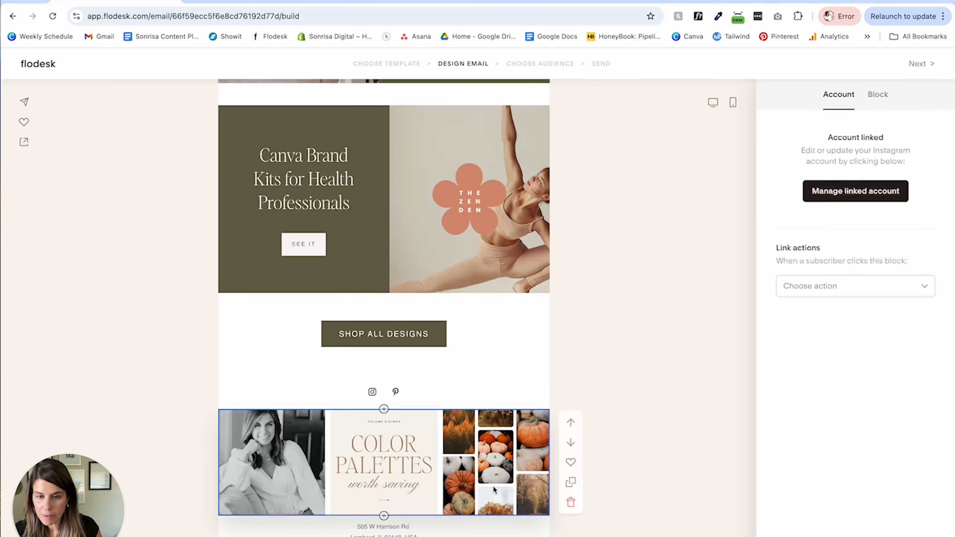
pyautogui.click(602, 379)
# - Insert the custom-font text layout ("Add some beautiful text with a custom font") between the "Shop All Designs" button and the social icons
pyautogui.click(383, 380)
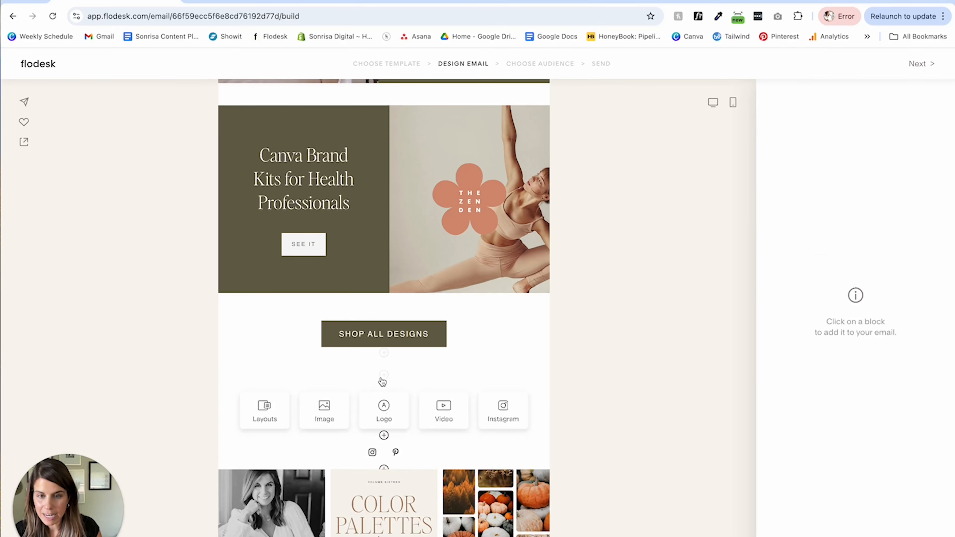
pyautogui.scroll(-4, 383, 383)
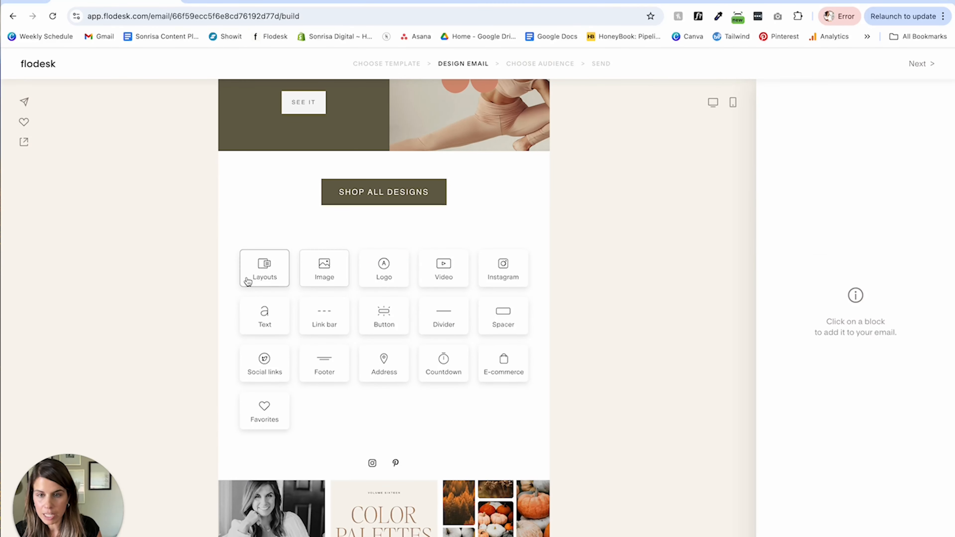
pyautogui.click(261, 277)
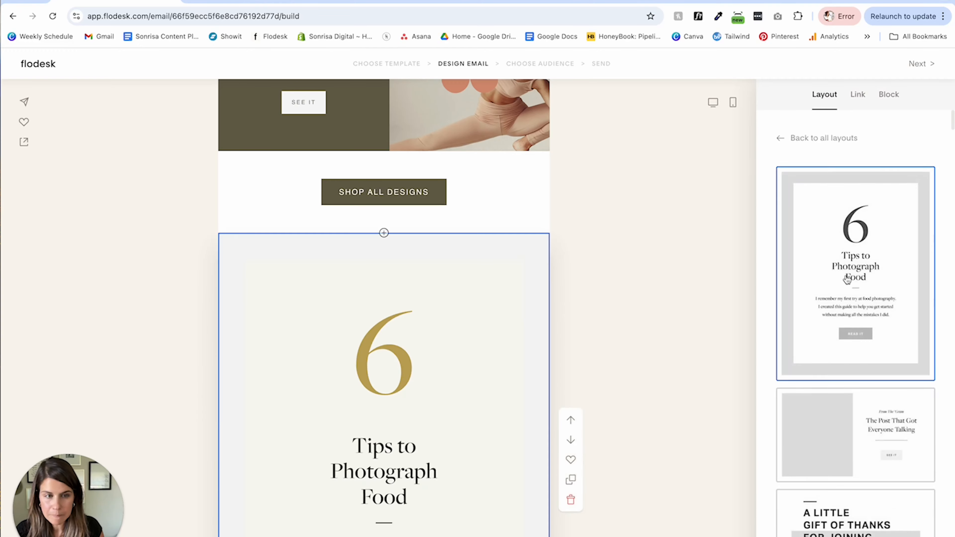
pyautogui.scroll(-6, 854, 316)
pyautogui.scroll(-10, 857, 315)
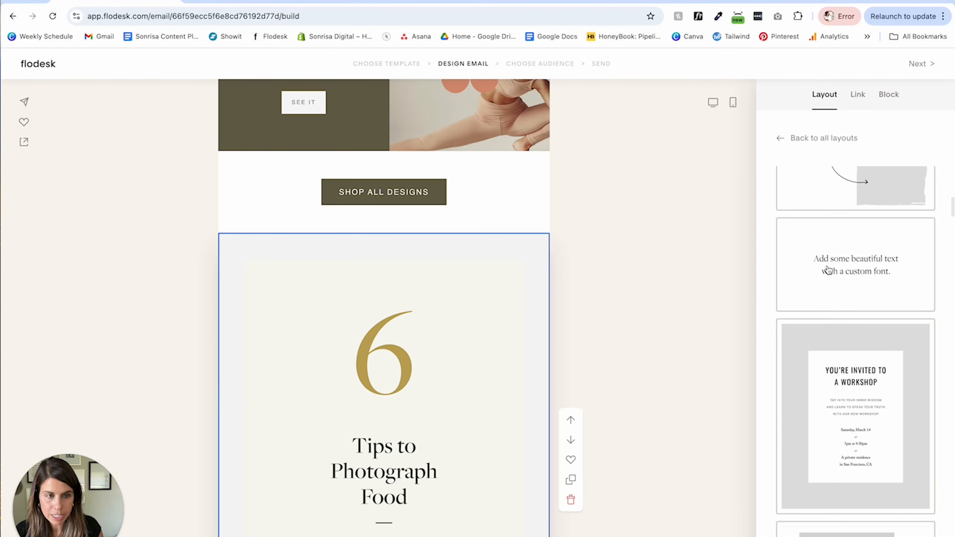
pyautogui.click(828, 265)
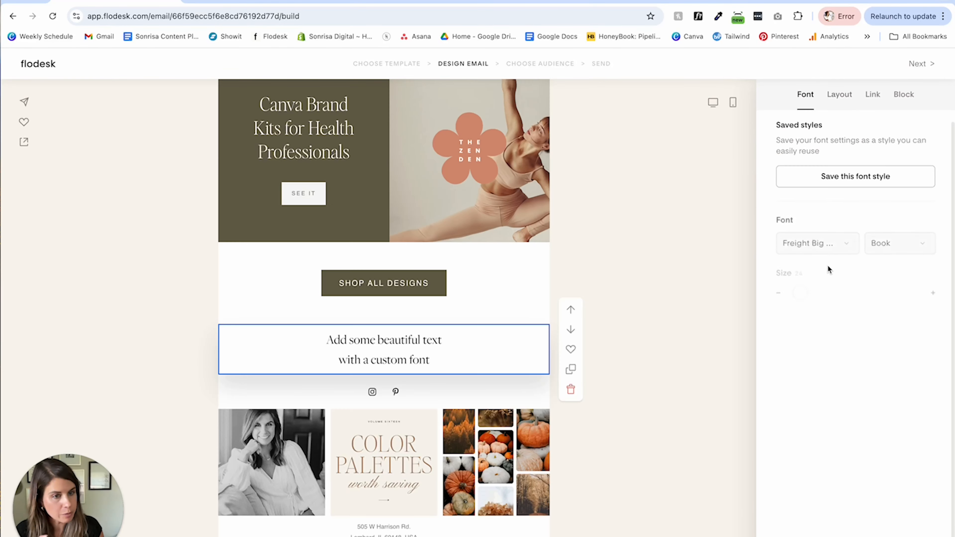
# - Replace the placeholder text in the new custom-font block with the sender's full name as the sign-off signature
pyautogui.tripleClick(435, 354)
pyautogui.write('ALEX')
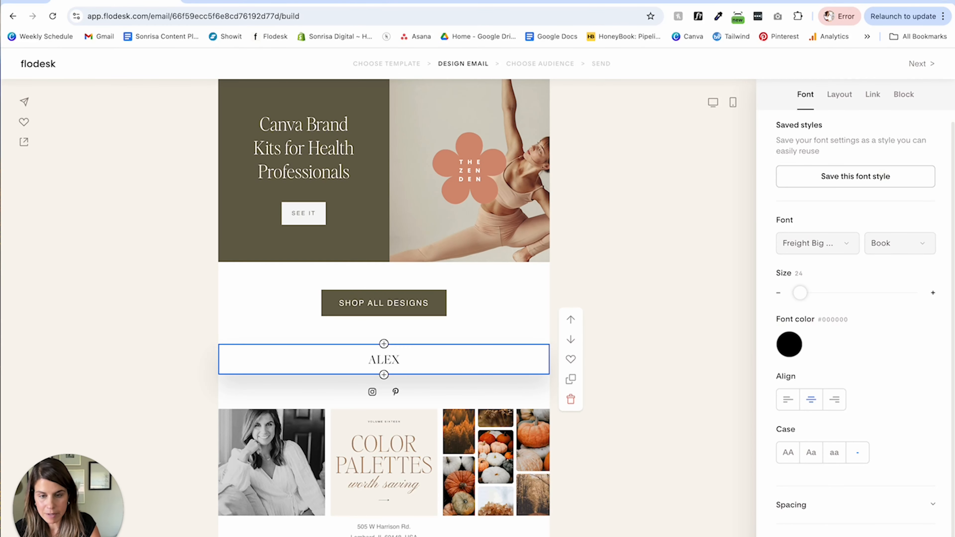
pyautogui.press('BackSpace')
pyautogui.press('BackSpace')
pyautogui.press('BackSpace')
pyautogui.press('BackSpace')
pyautogui.write('Alex Cook')
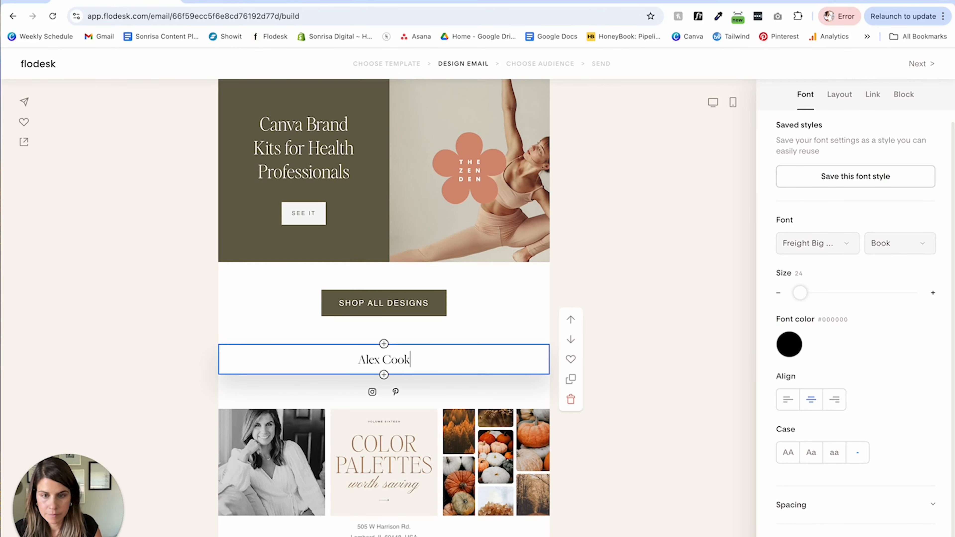
# - Change the sender's name to a thin handwritten script font and enlarge it so that it looks like a signature
pyautogui.press('super+a')
pyautogui.click(818, 243)
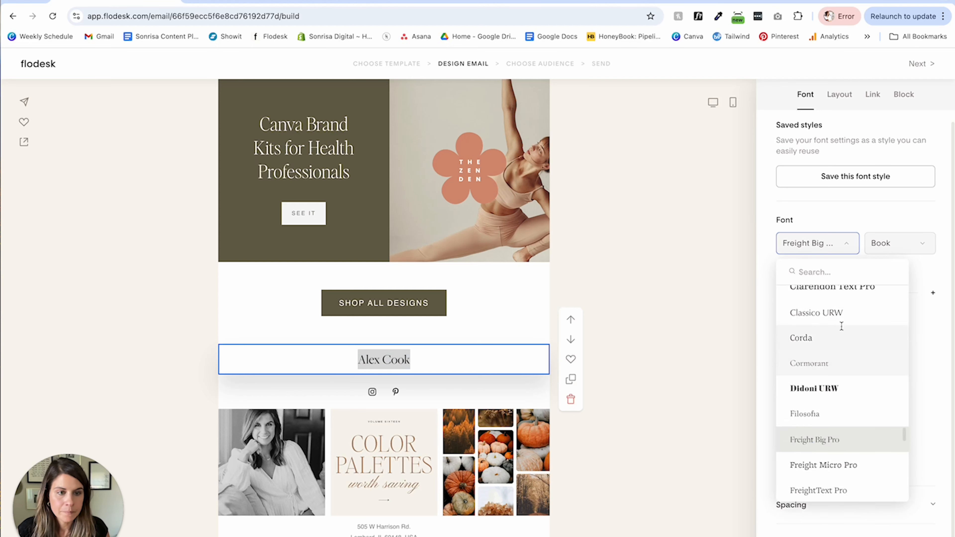
pyautogui.scroll(-5, 842, 325)
pyautogui.scroll(-5, 841, 326)
pyautogui.scroll(3, 826, 291)
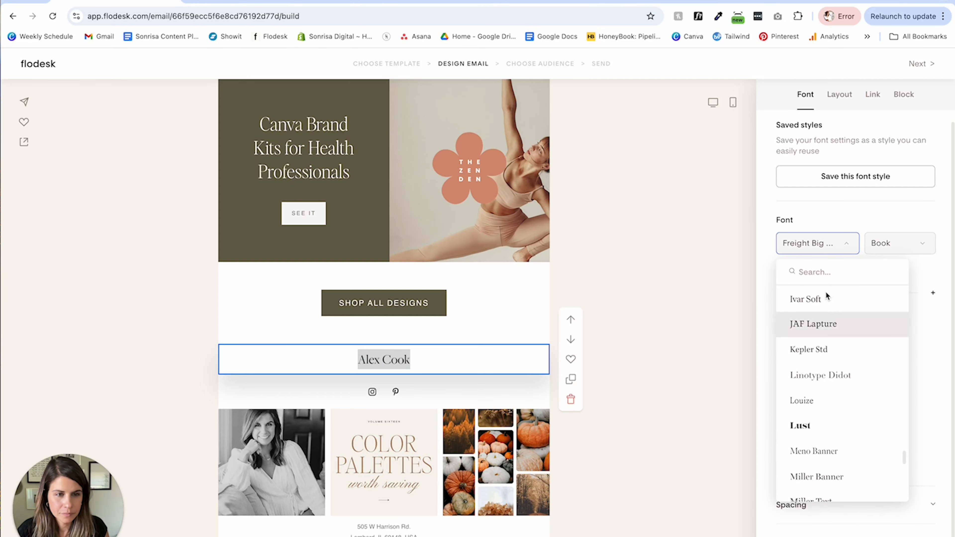
pyautogui.scroll(-10, 826, 291)
pyautogui.scroll(5, 827, 291)
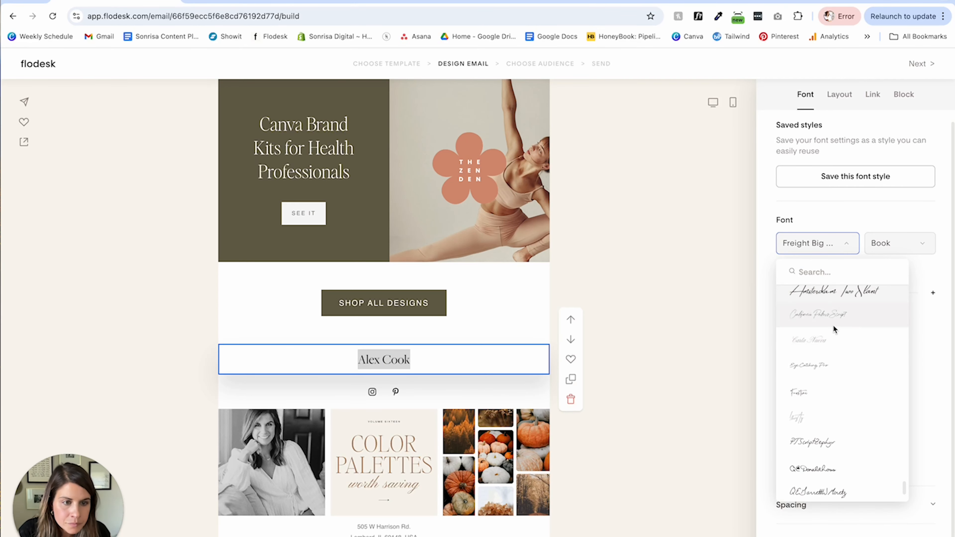
pyautogui.click(833, 325)
pyautogui.moveTo(801, 293); pyautogui.dragTo(820, 293)
# - Insert a text block directly above the signature and replace its placeholder text with "CHEERS,"
pyautogui.click(385, 344)
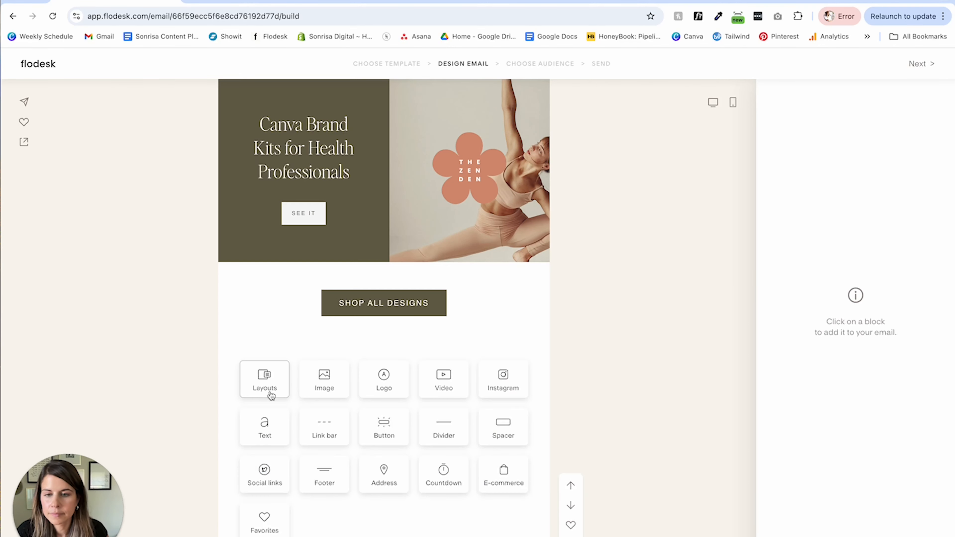
pyautogui.click(283, 427)
pyautogui.doubleClick(370, 384)
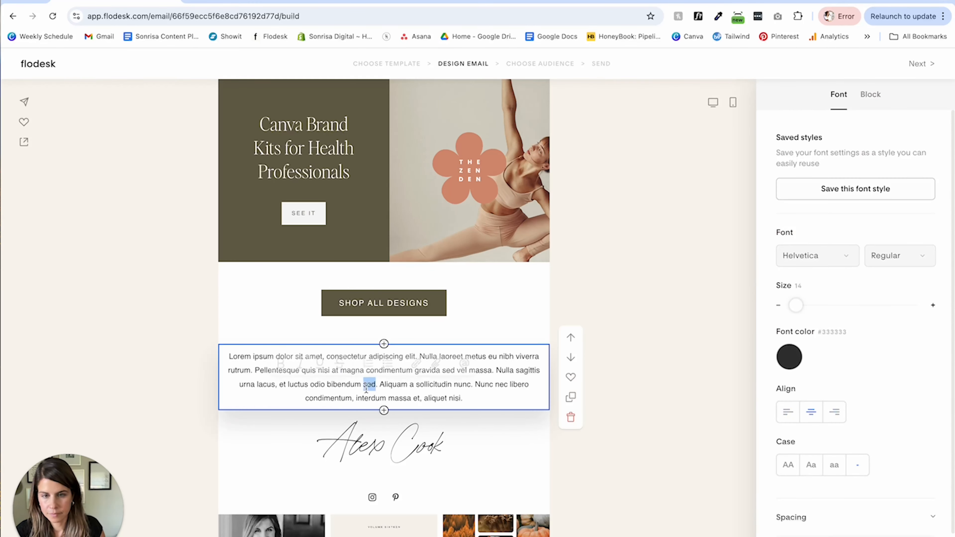
pyautogui.click(371, 384)
pyautogui.press('super+a')
pyautogui.write('CH')
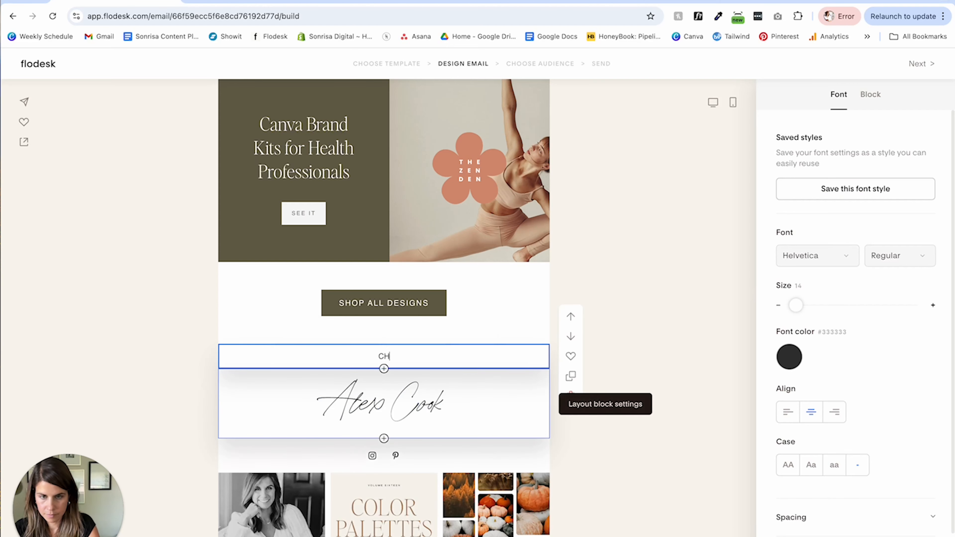
pyautogui.write('EERS,')
# - Widen the letter spacing of the "CHEERS," text above the signature
pyautogui.press('super+a')
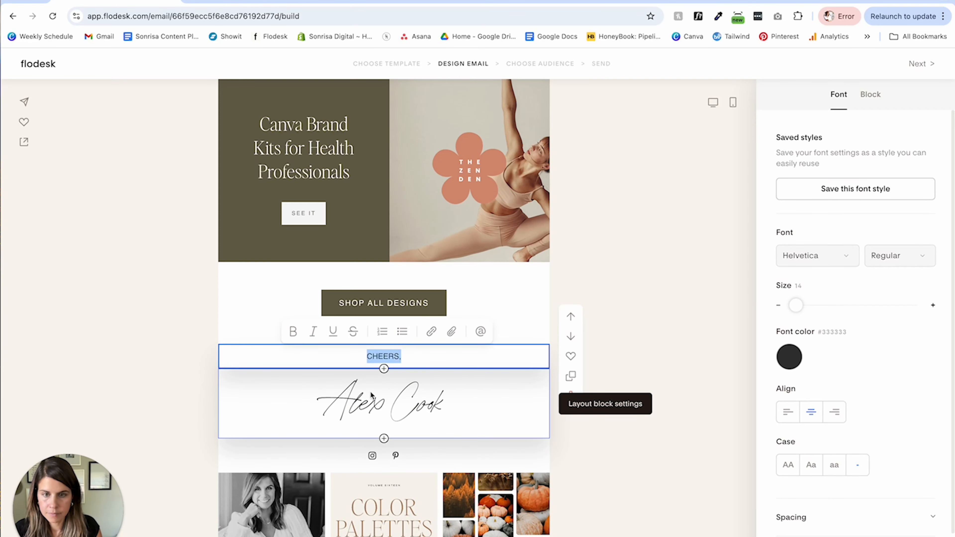
pyautogui.scroll(-1, 837, 485)
pyautogui.click(838, 491)
pyautogui.scroll(-3, 837, 489)
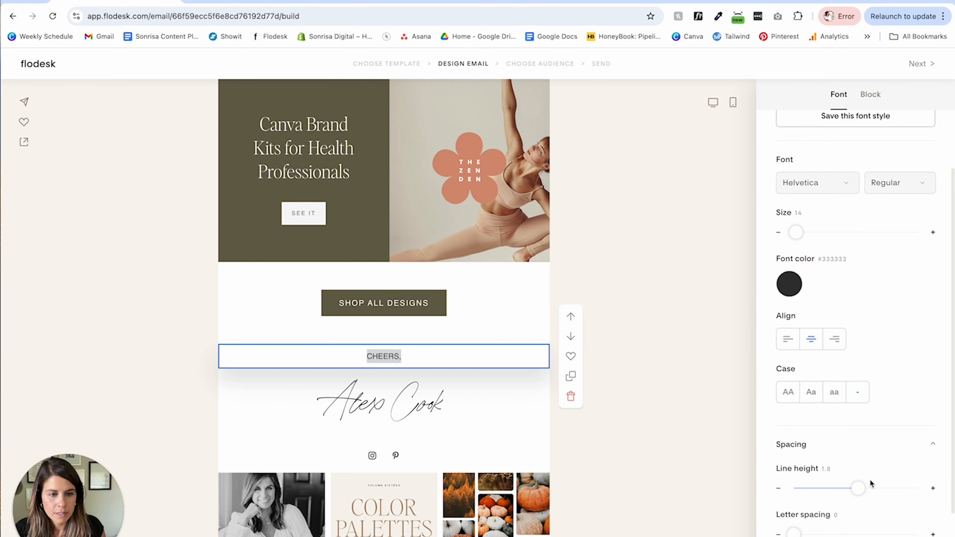
pyautogui.moveTo(803, 490); pyautogui.dragTo(854, 491)
pyautogui.click(680, 432)
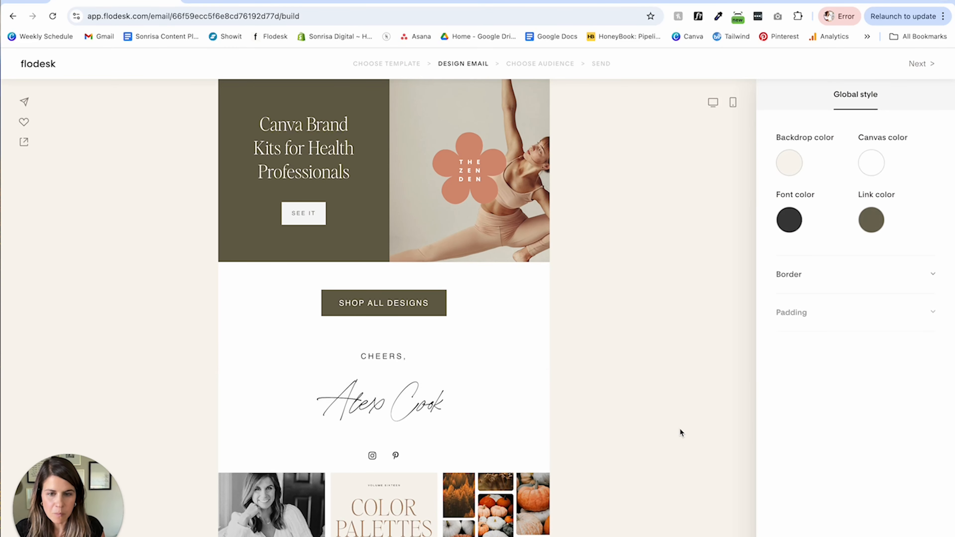
# - Review the email design from the signature and Instagram feed back up to the logo and intro text
pyautogui.scroll(-2, 681, 429)
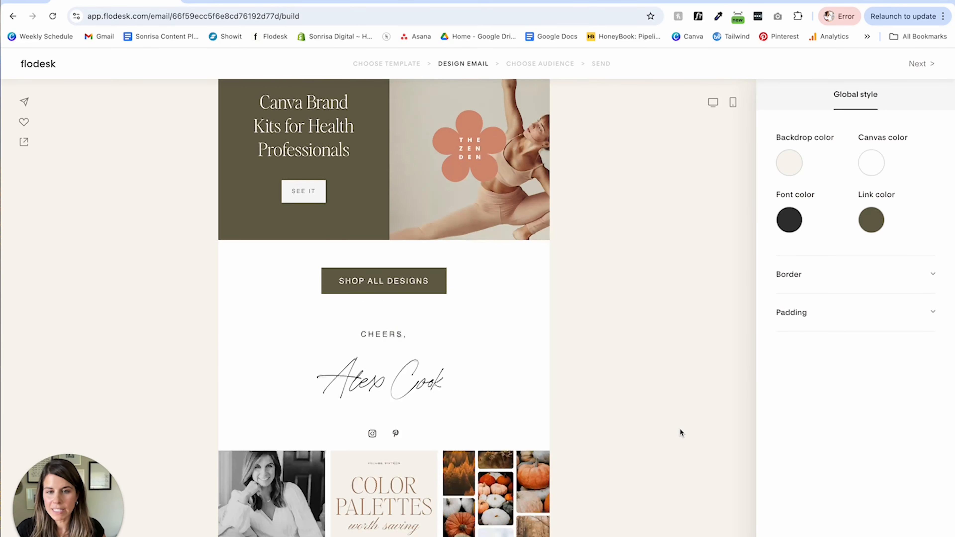
pyautogui.scroll(5, 681, 429)
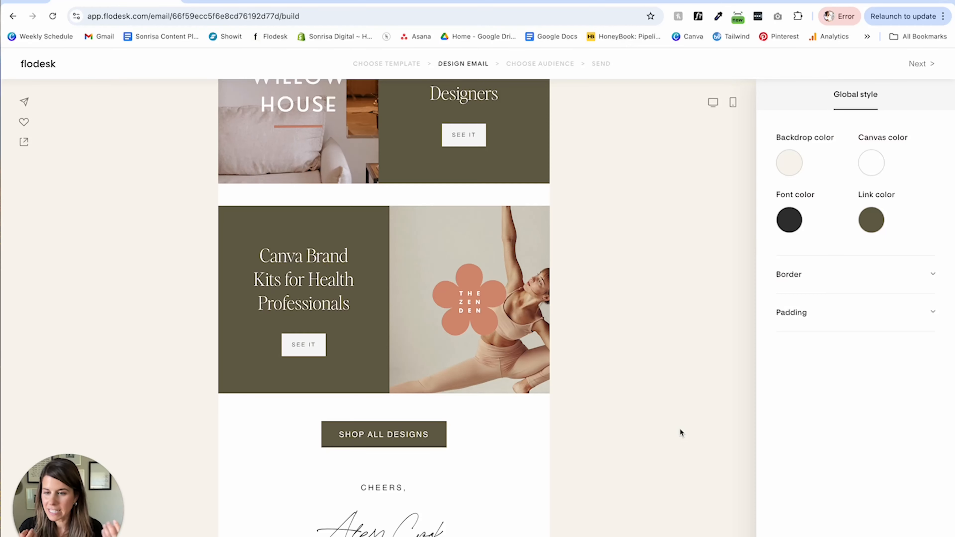
pyautogui.scroll(1, 532, 452)
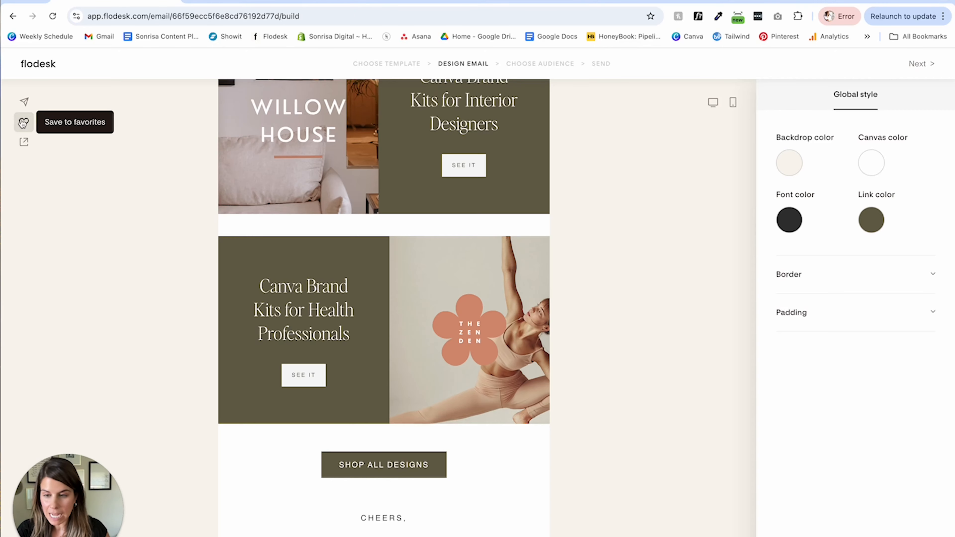
pyautogui.scroll(6, 246, 266)
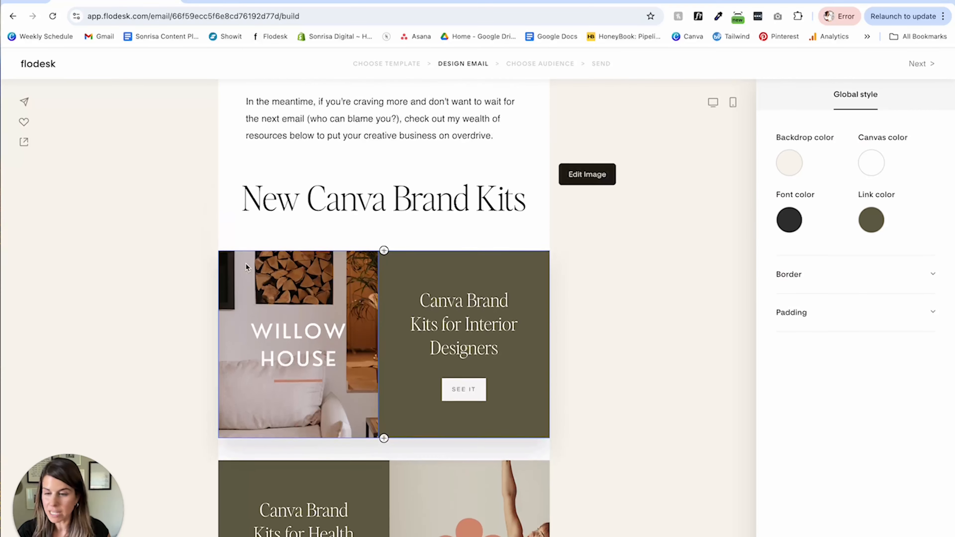
pyautogui.scroll(6, 246, 263)
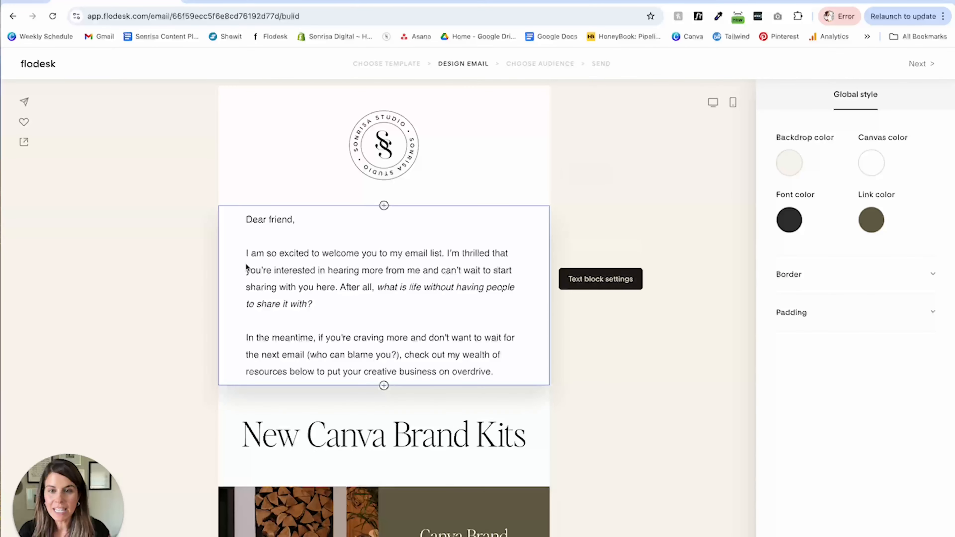